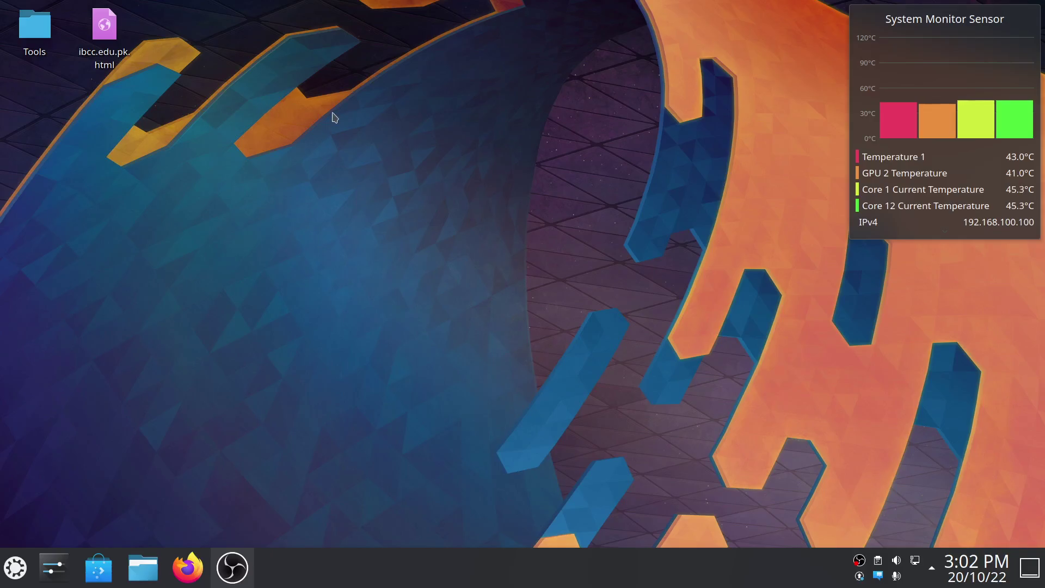
- Add a new folder called 'Nginx' to the Plasma desktop via Create New
right_click(323, 207)
mouse_move(364, 249)
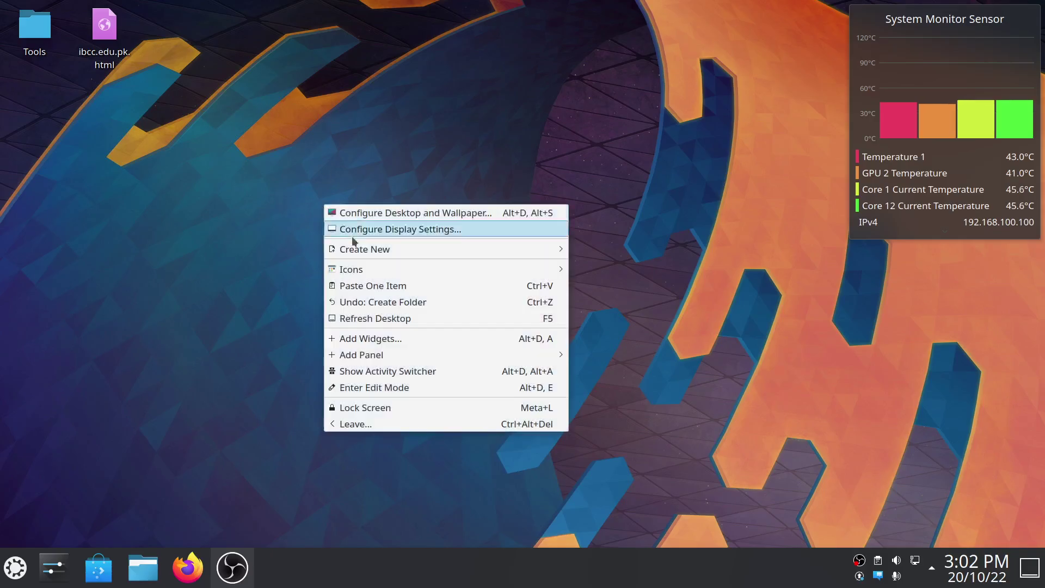
click(591, 249)
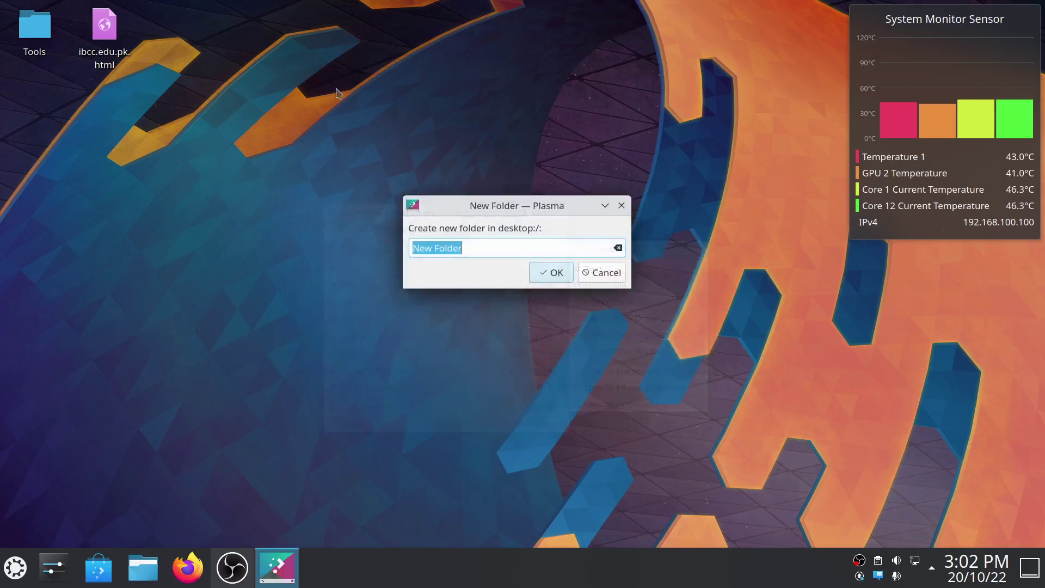
text(Nginx)
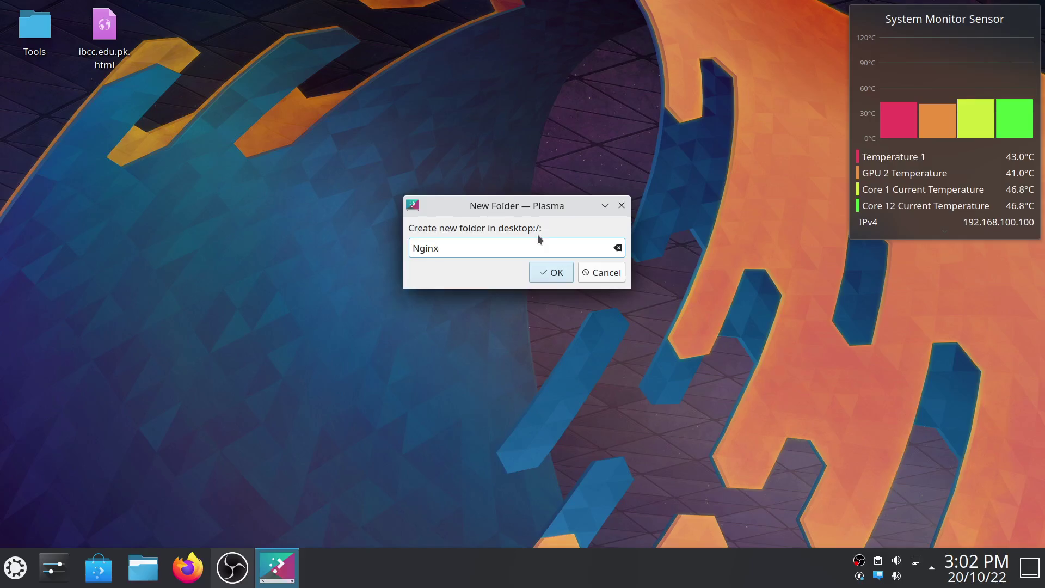
key(Return)
key(Return)
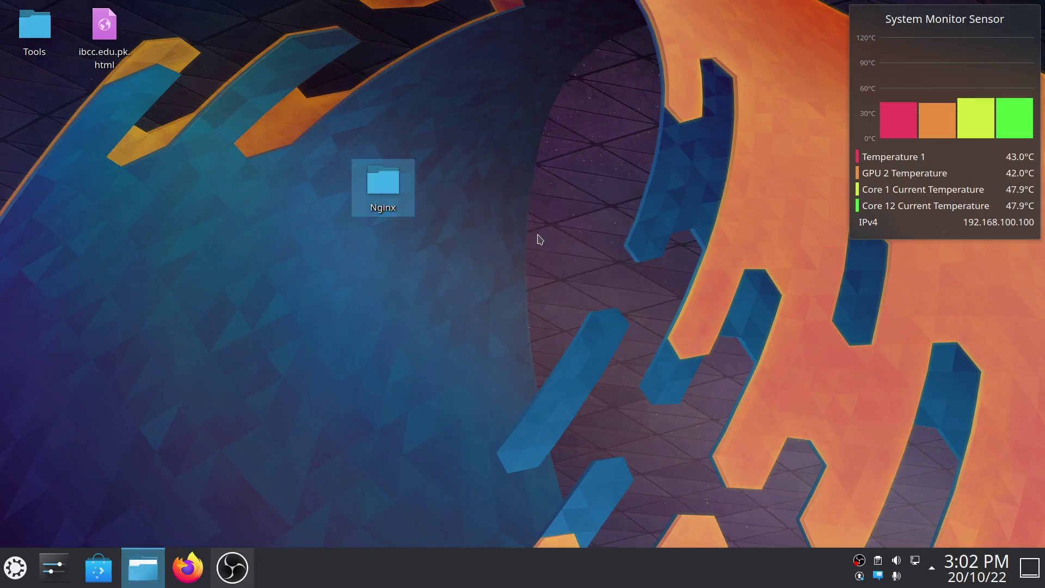
- Create a blank text file named 'Dockerfile' inside the Nginx folder
right_click(416, 193)
mouse_move(461, 202)
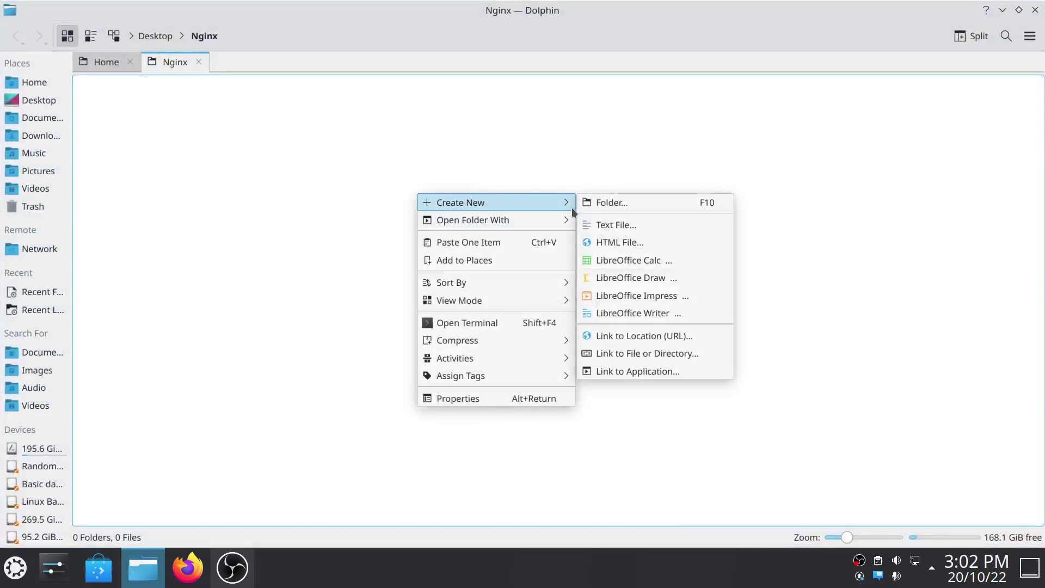
click(620, 225)
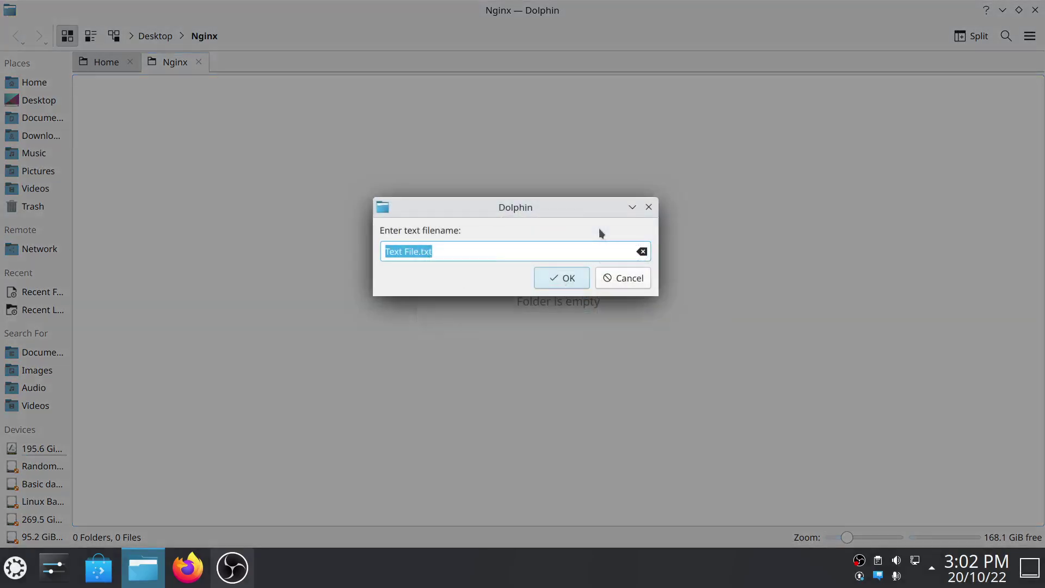
text(Dockerfile)
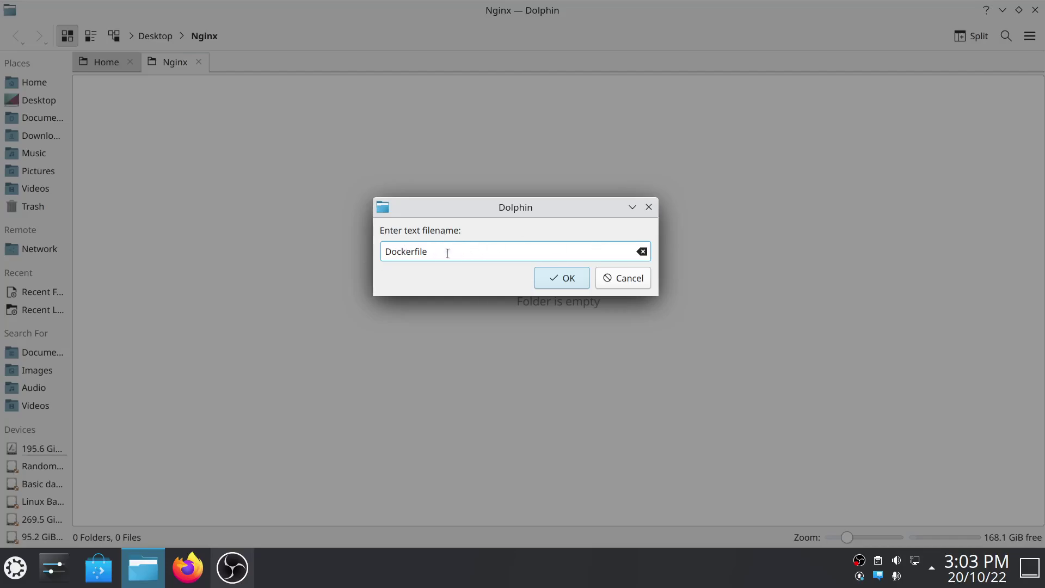
double_click(410, 251)
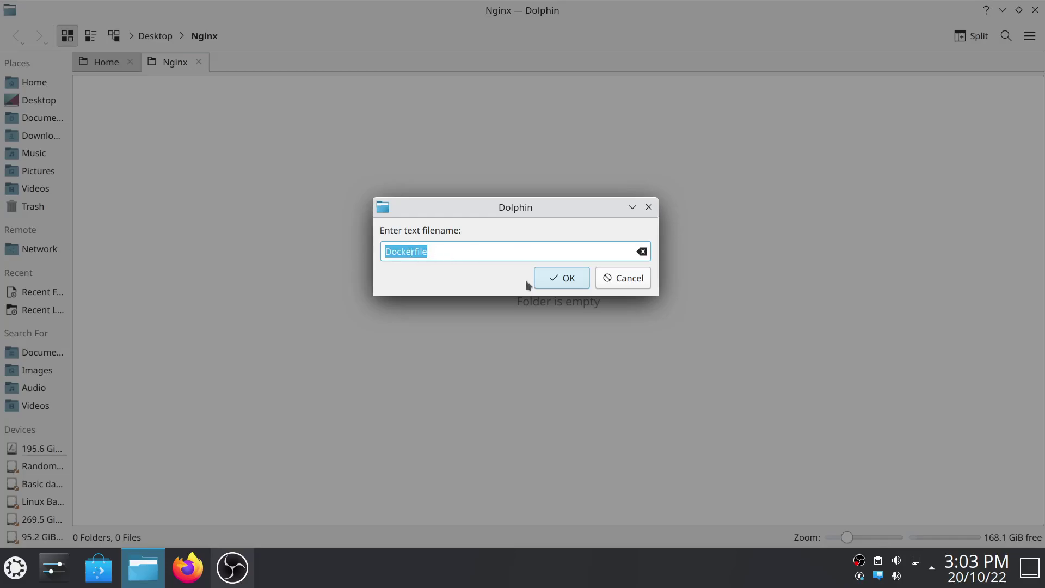
click(555, 279)
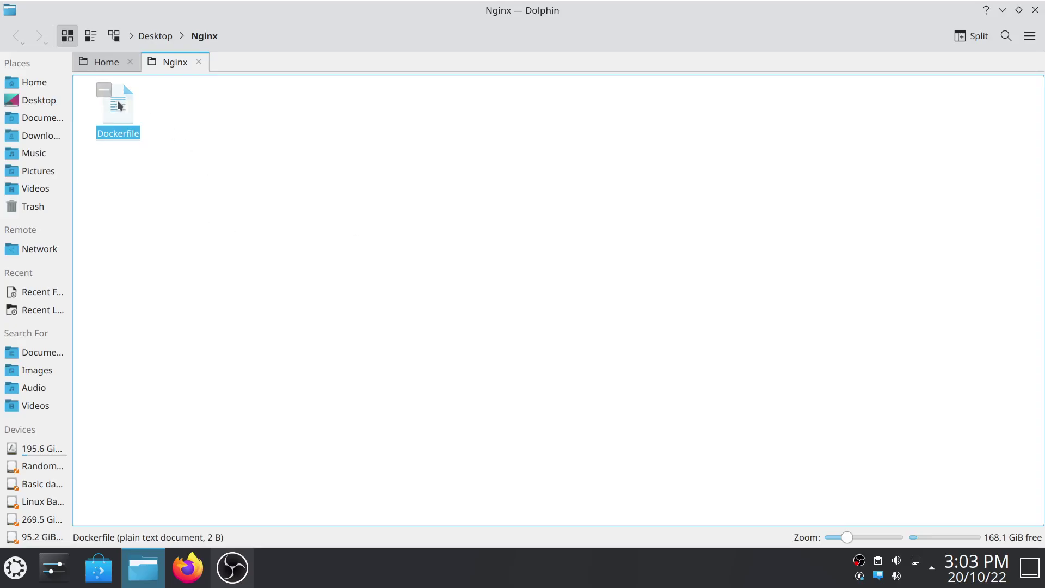
- Open Dockerfile in Kate with enlarged text and write 'FROM nginx:latest' on line 1
right_click(117, 105)
click(182, 111)
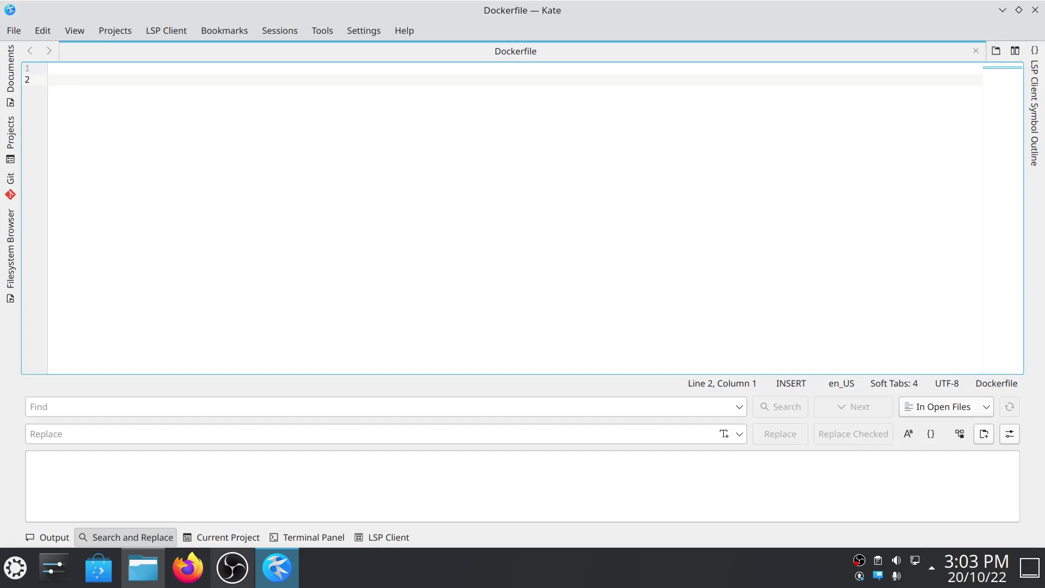
key(ctrl+plus)
key(ctrl+plus)
key(ctrl+plus)
key(ctrl+plus)
key(ctrl+plus)
key(ctrl+plus)
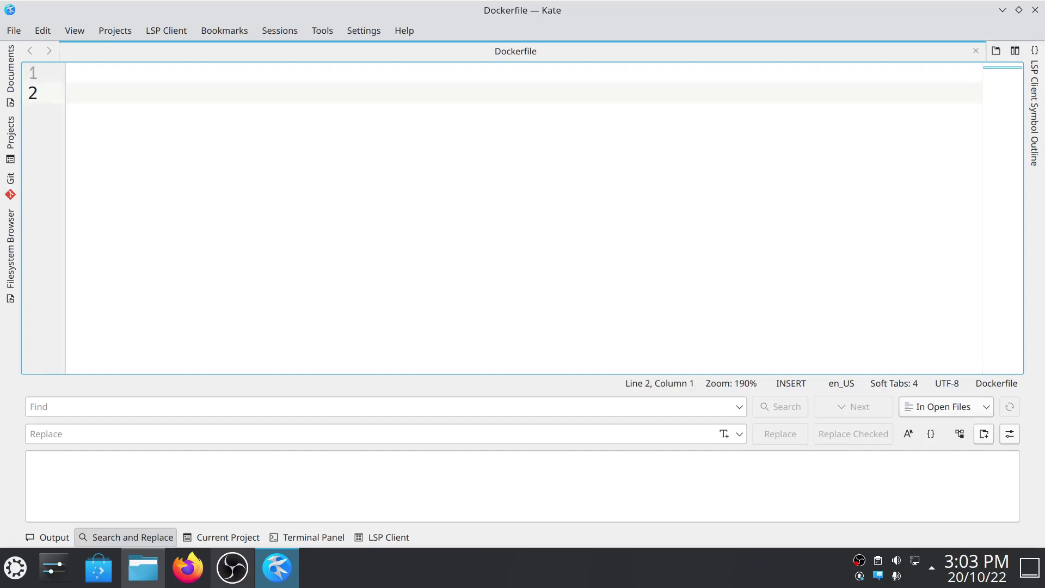
key(ctrl+plus)
click(287, 79)
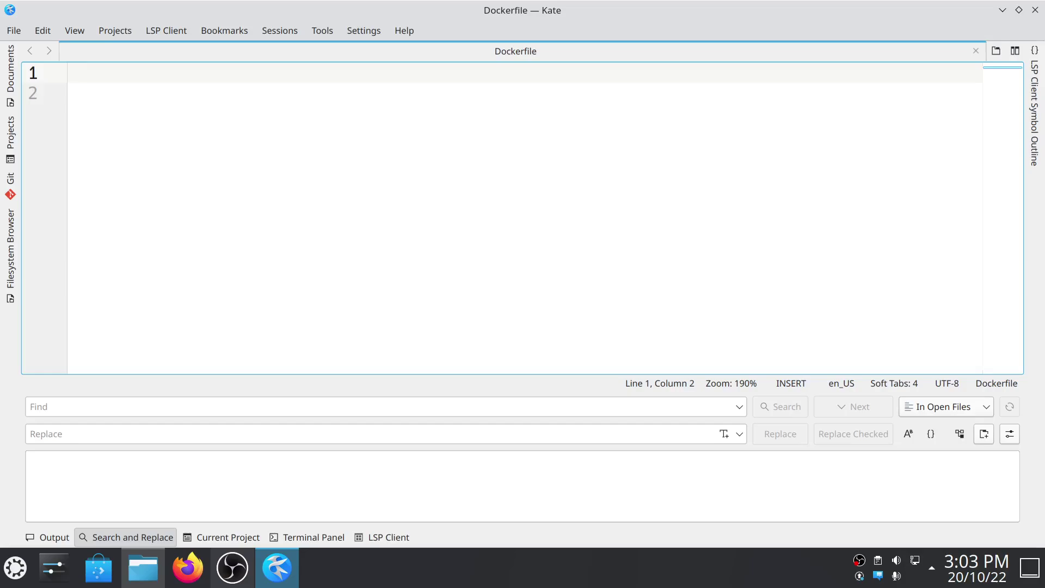
text(FROM )
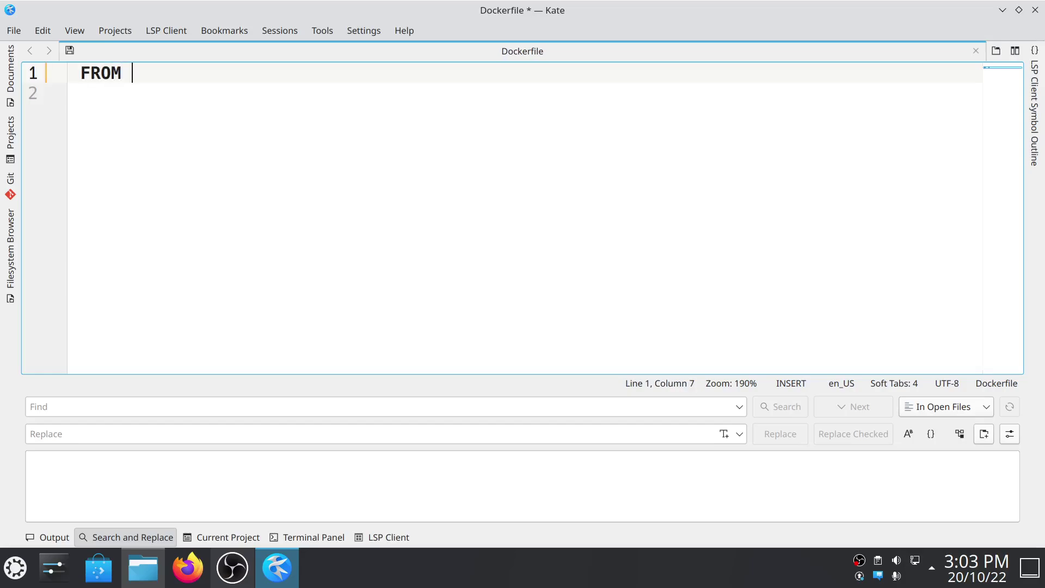
text(n)
text(ginx:)
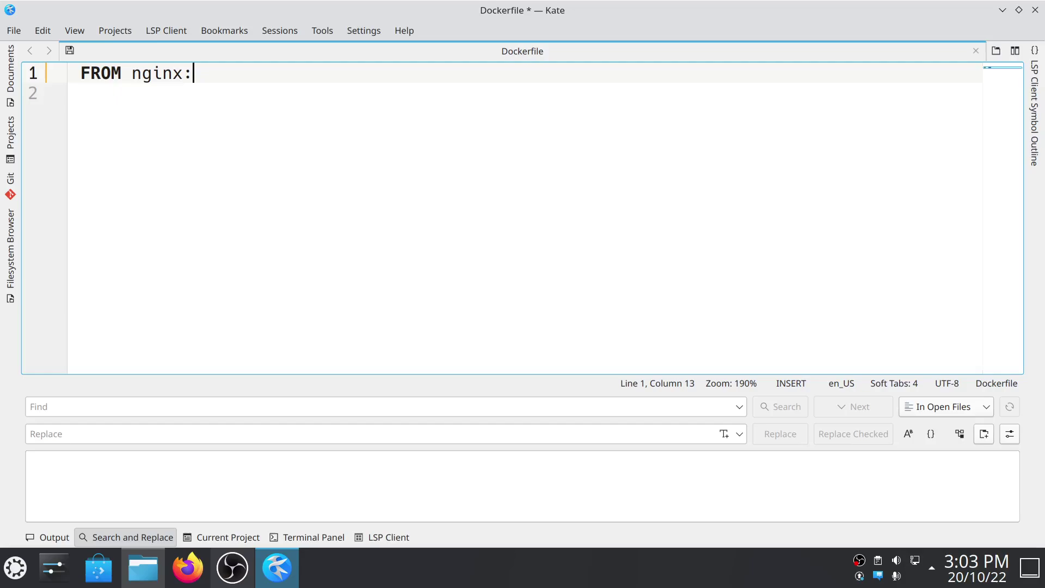
text(l)
text(at)
text(est)
- Add the line 'COPY . /usr/share/nginx/html', fix its typo, and save the Dockerfile
key(Return)
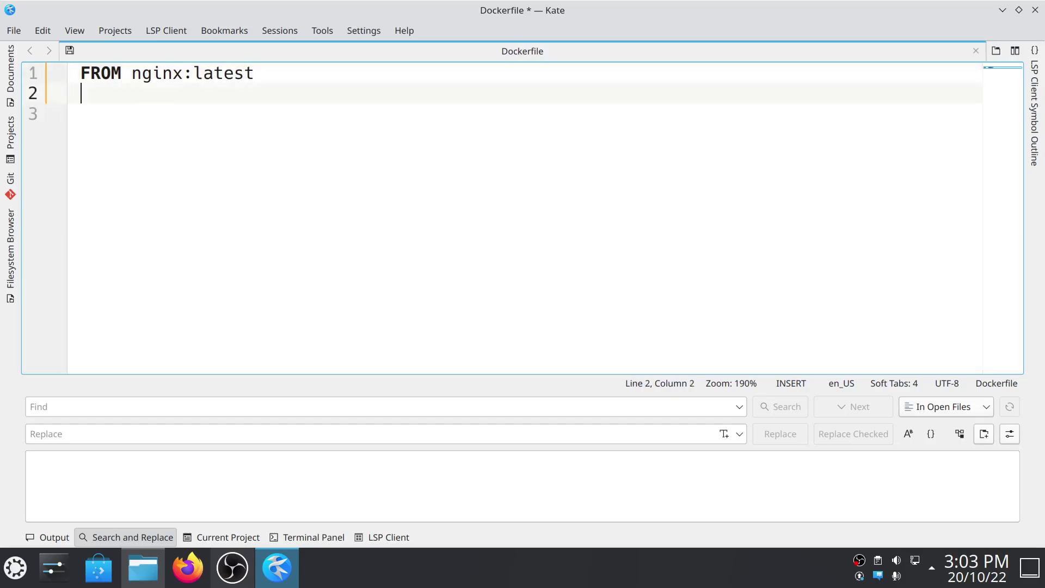
text(COPY )
text(.)
key(Left)
key(Right)
key(shift+Left)
key(shift+Left)
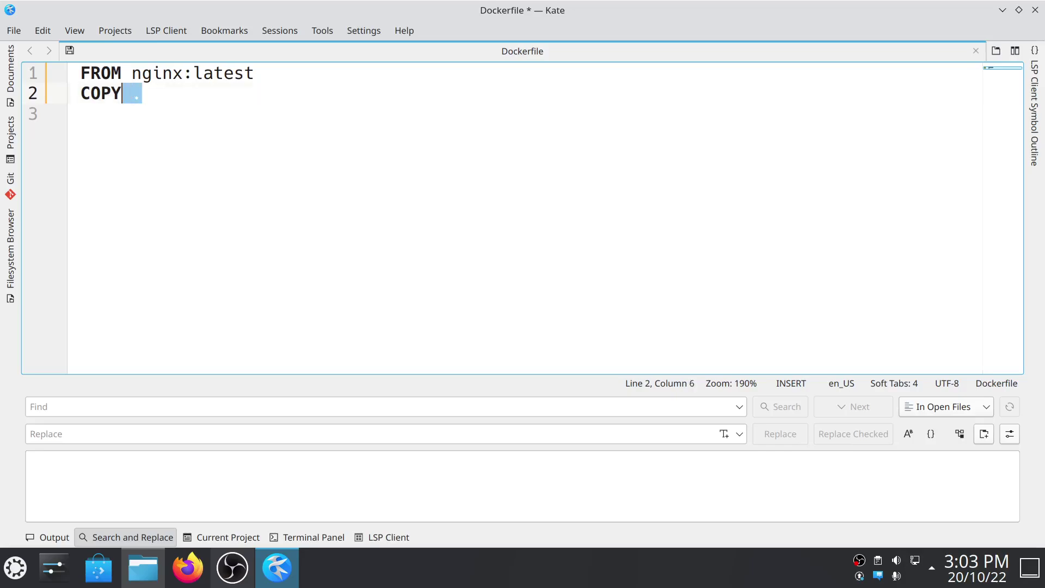
key(Right)
key(Left)
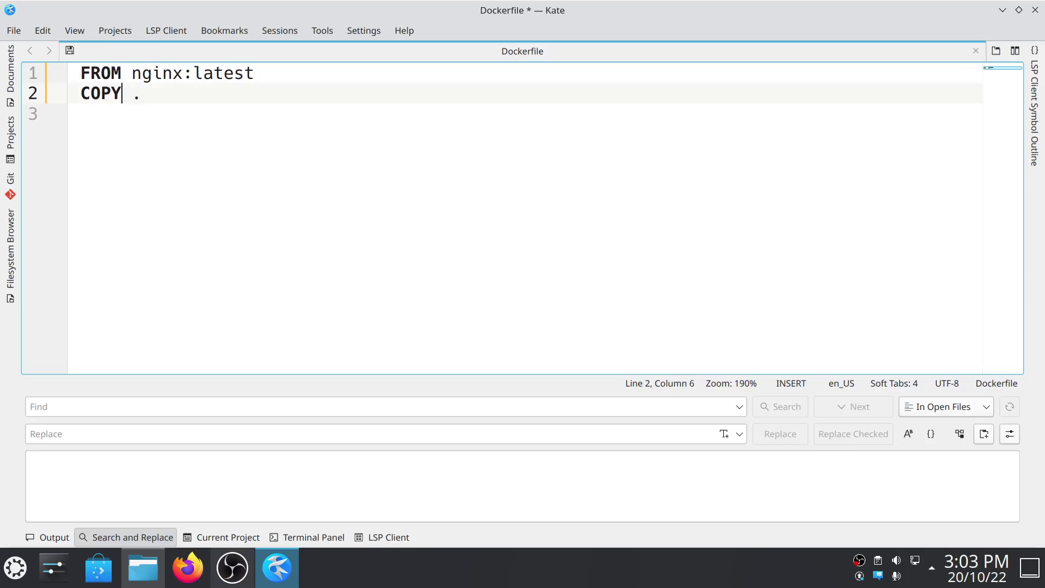
key(Right)
key(Right)
text(/)
text(usr/)
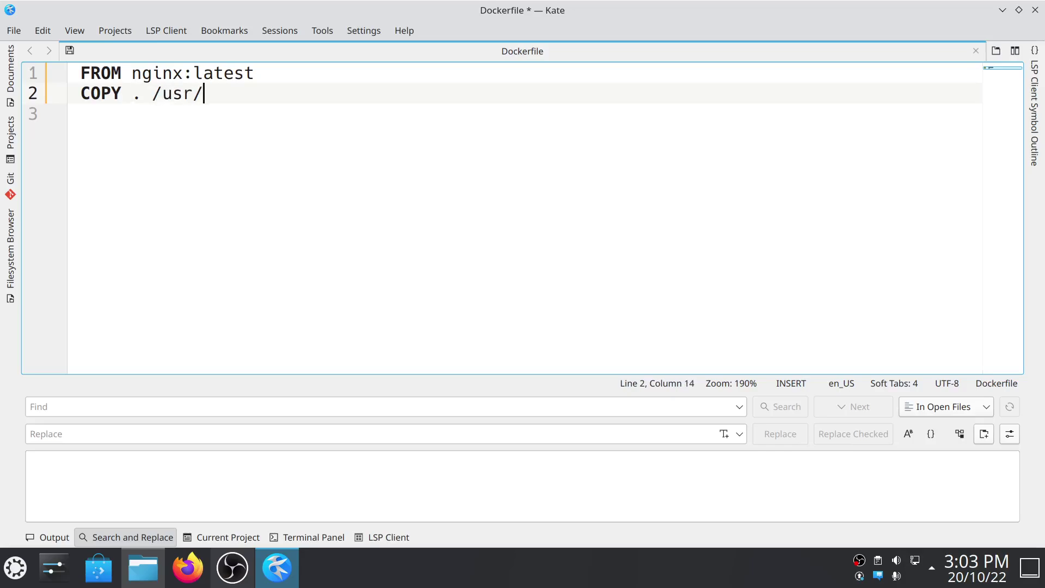
text(share/)
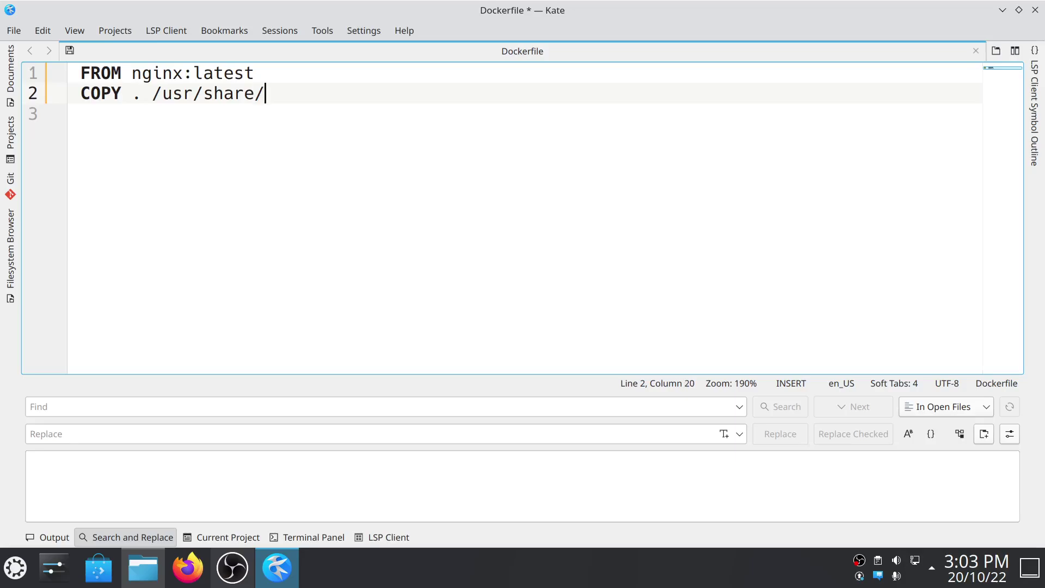
text(nginx/ht)
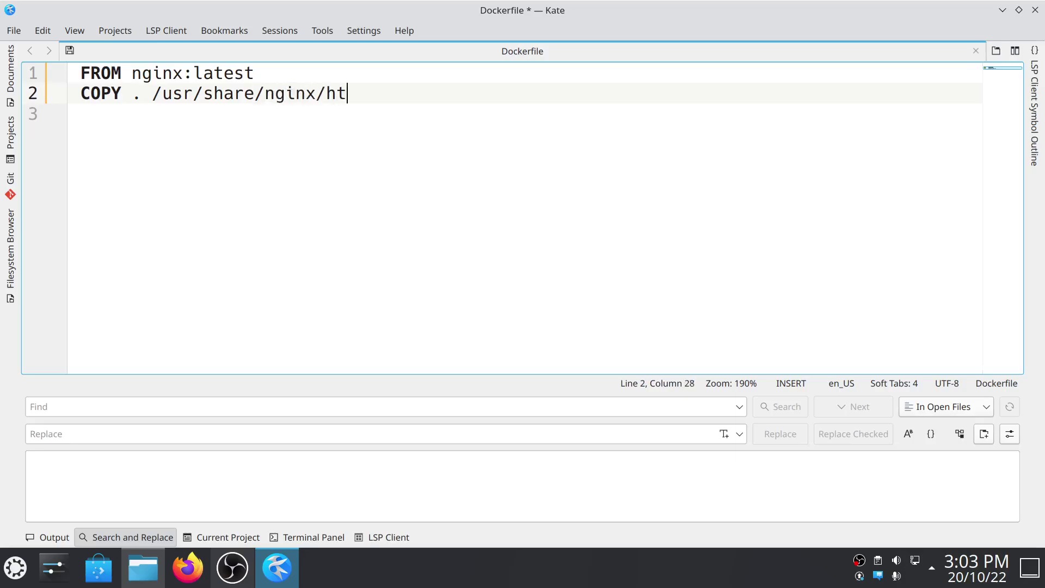
text(mol)
key(BackSpace)
key(BackSpace)
text(l)
double_click(297, 92)
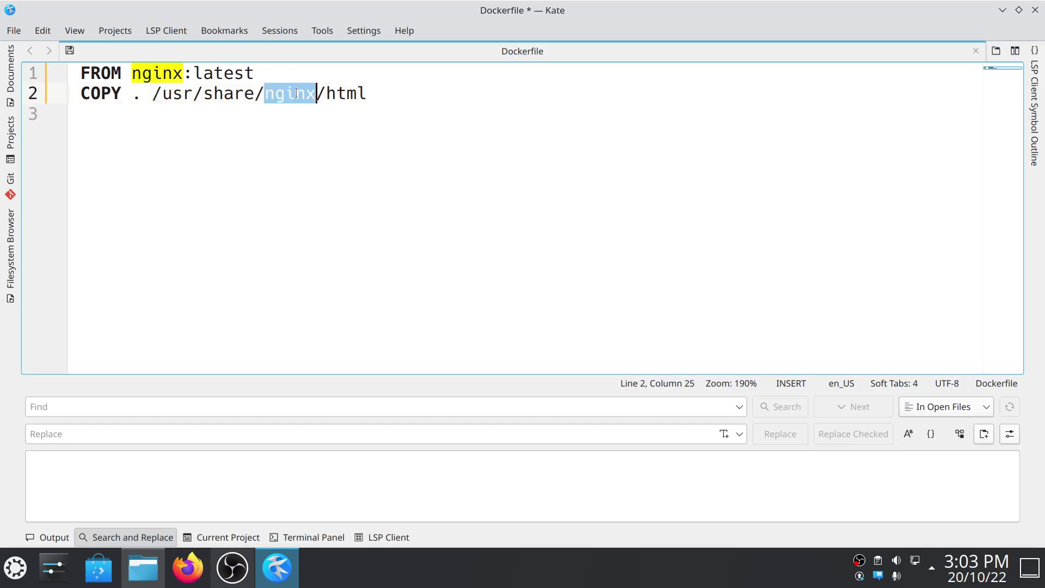
triple_click(343, 92)
click(376, 95)
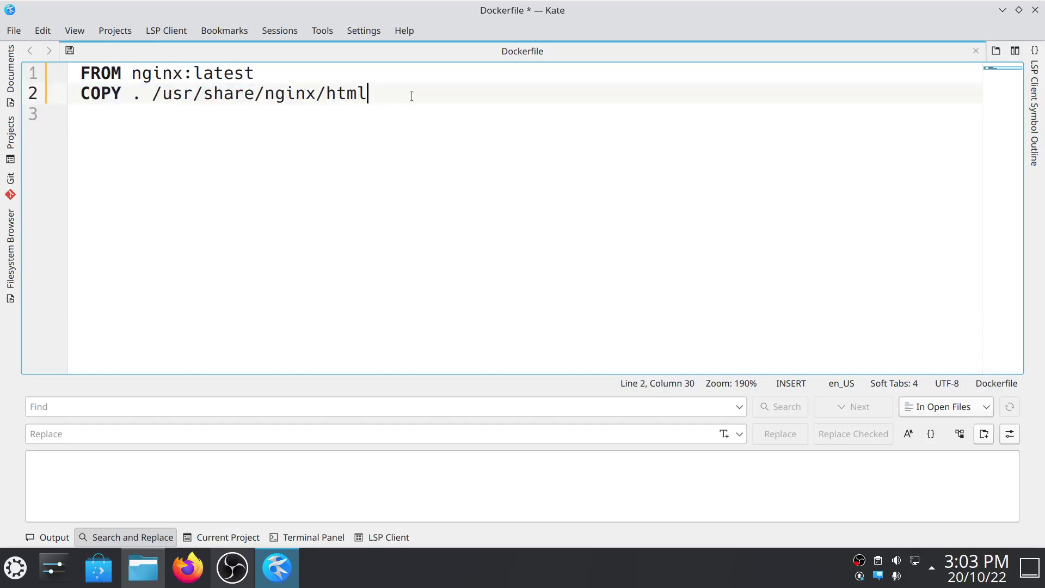
key(ctrl+s)
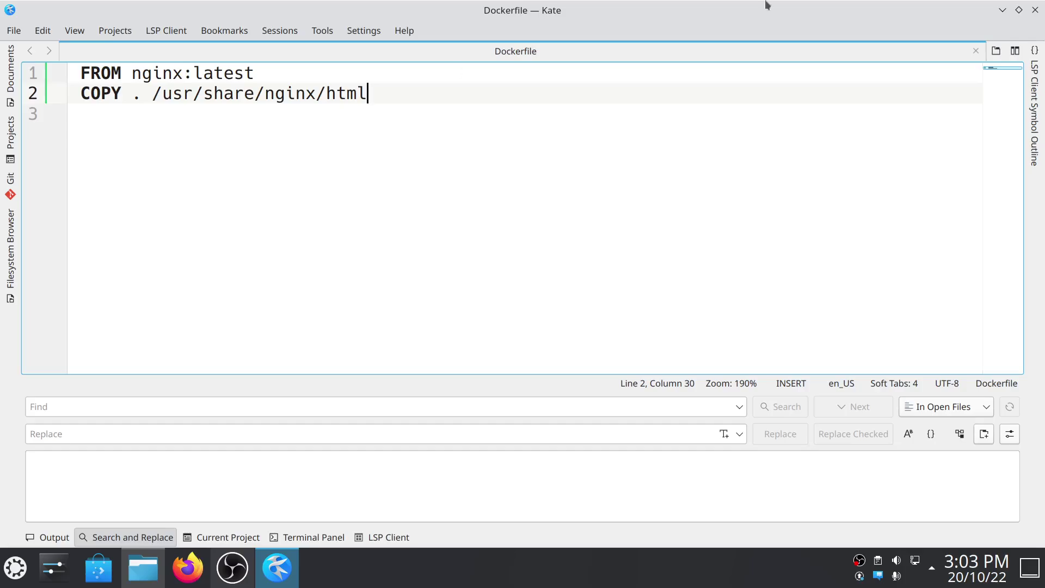
- Close Kate and clear the Dockerfile selection in the Nginx folder
click(1034, 10)
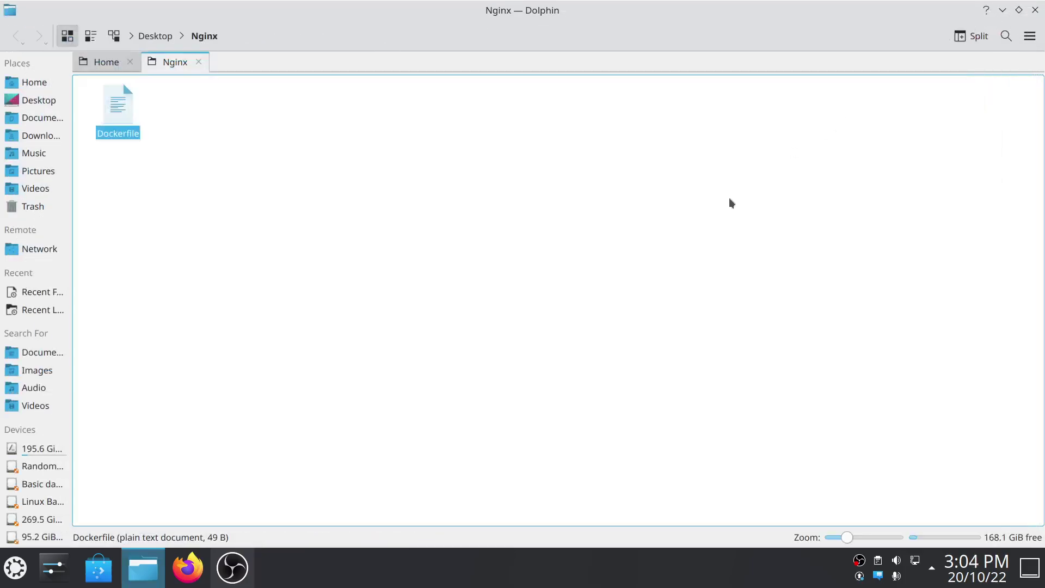
click(211, 214)
drag(235, 124, 218, 130)
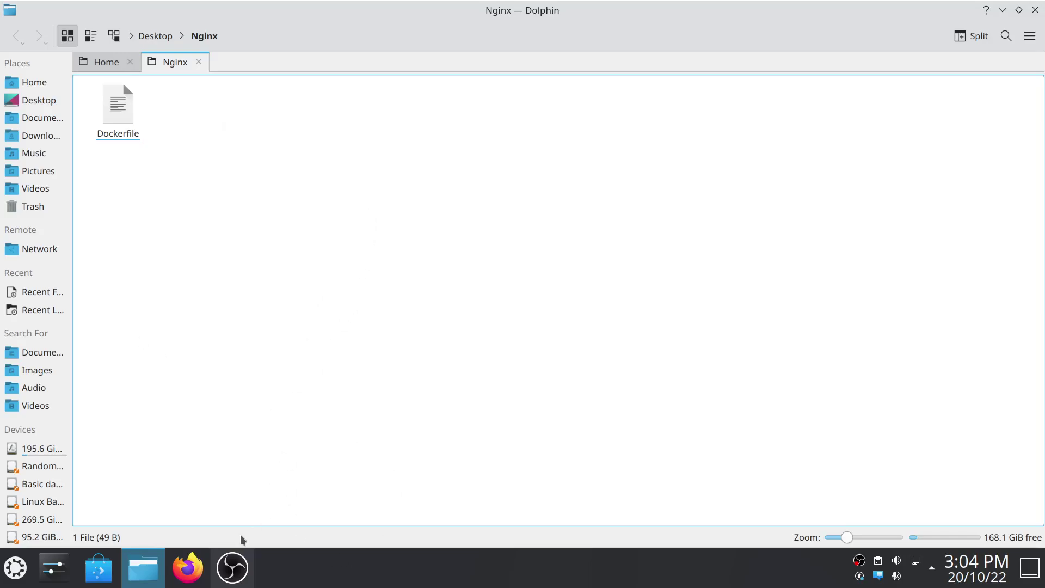
click(188, 566)
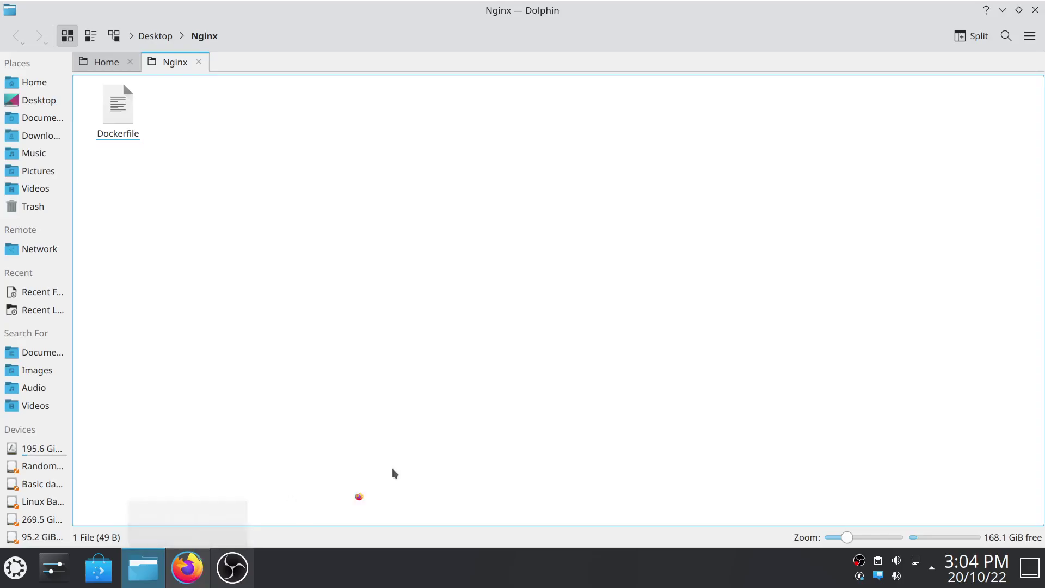
- Search 'free html templates', go to free-css.com, and download the Teaser template zip
click(404, 62)
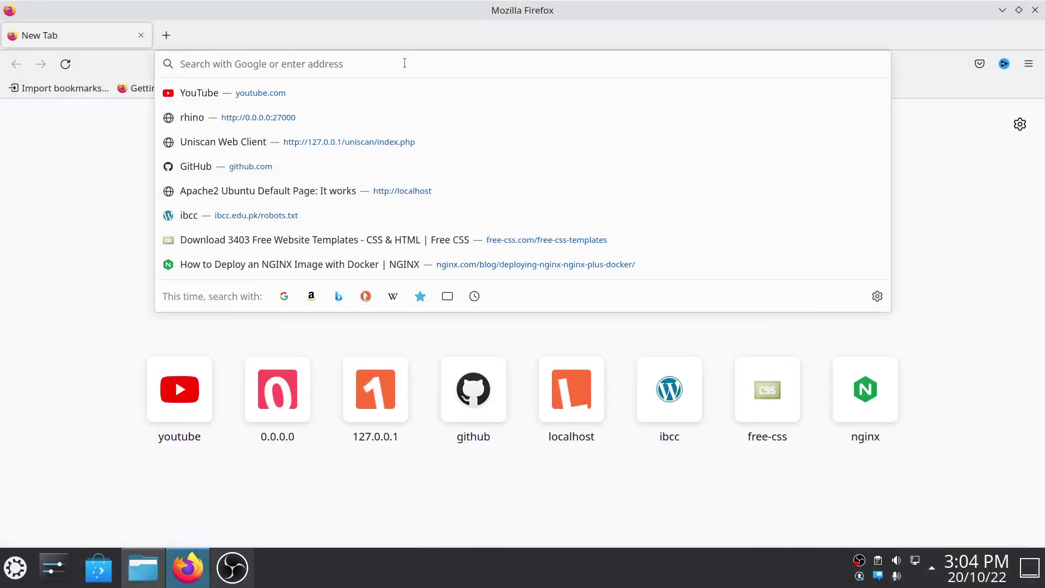
text(g)
key(BackSpace)
text(fre)
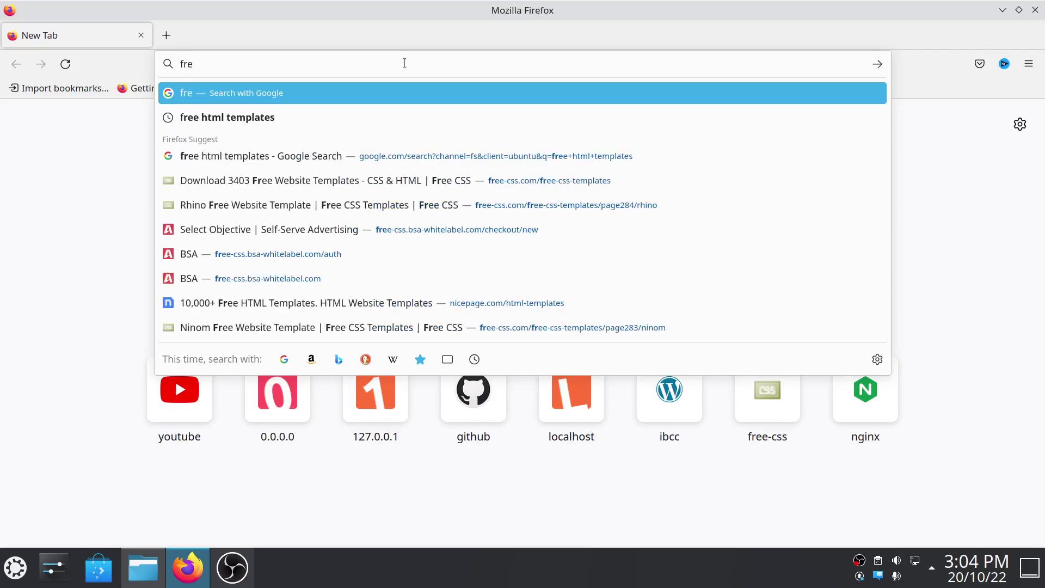
text(e)
key(Down)
key(Return)
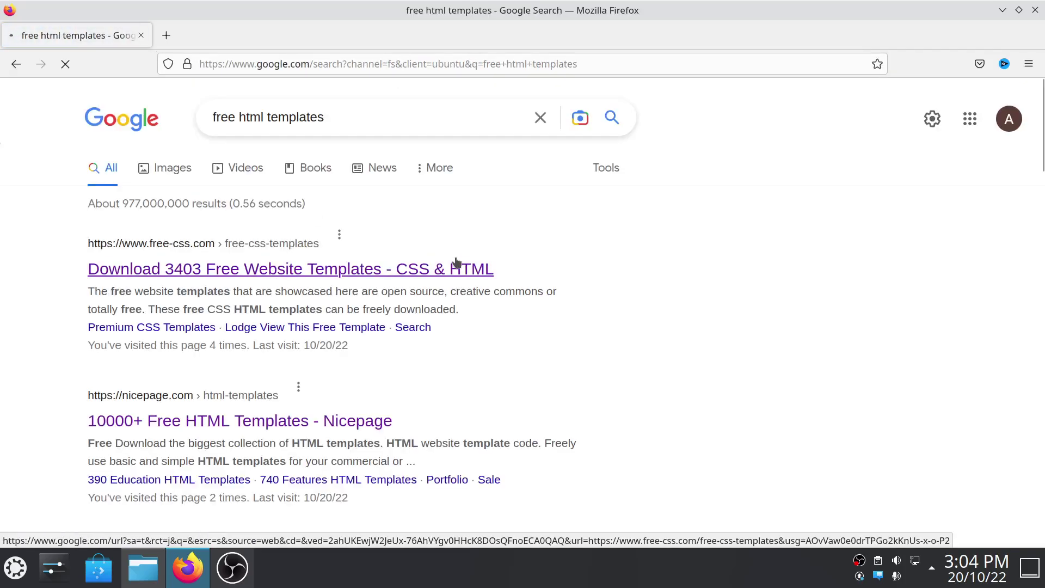
click(458, 262)
scroll(544, 283, down, 5)
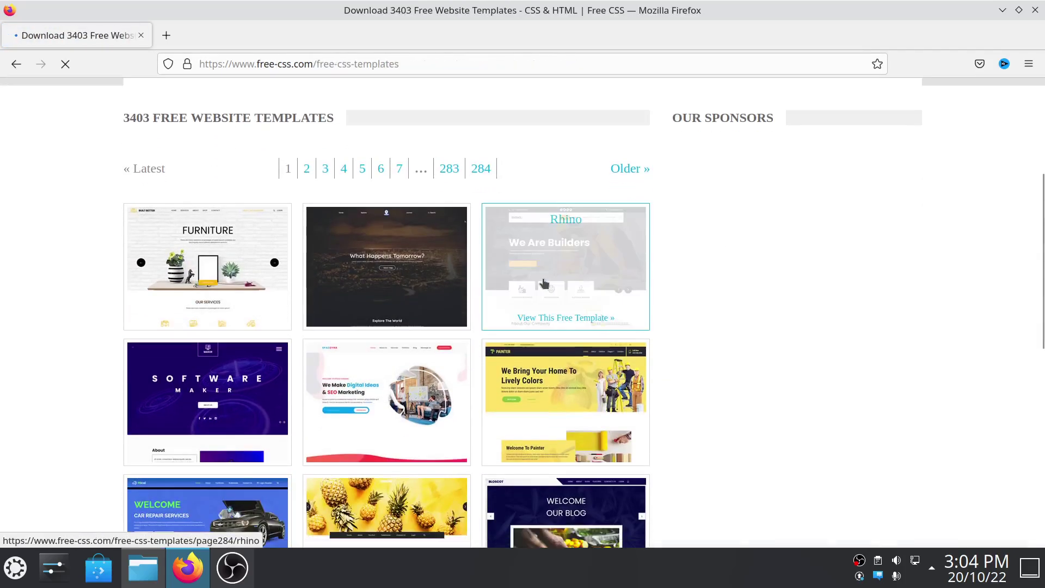
scroll(544, 283, down, 2)
scroll(384, 279, down, 3)
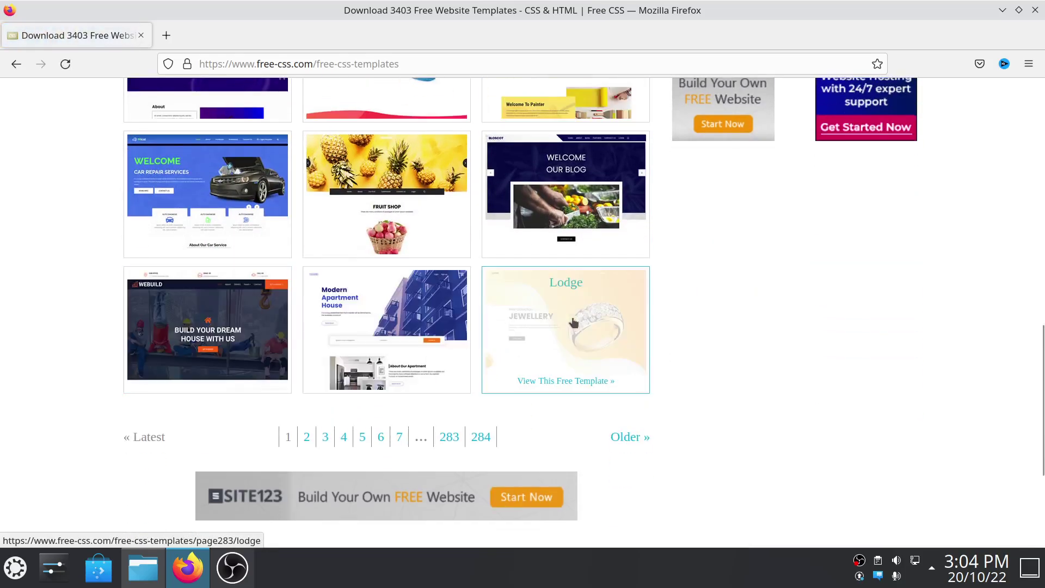
click(368, 299)
scroll(449, 333, down, 5)
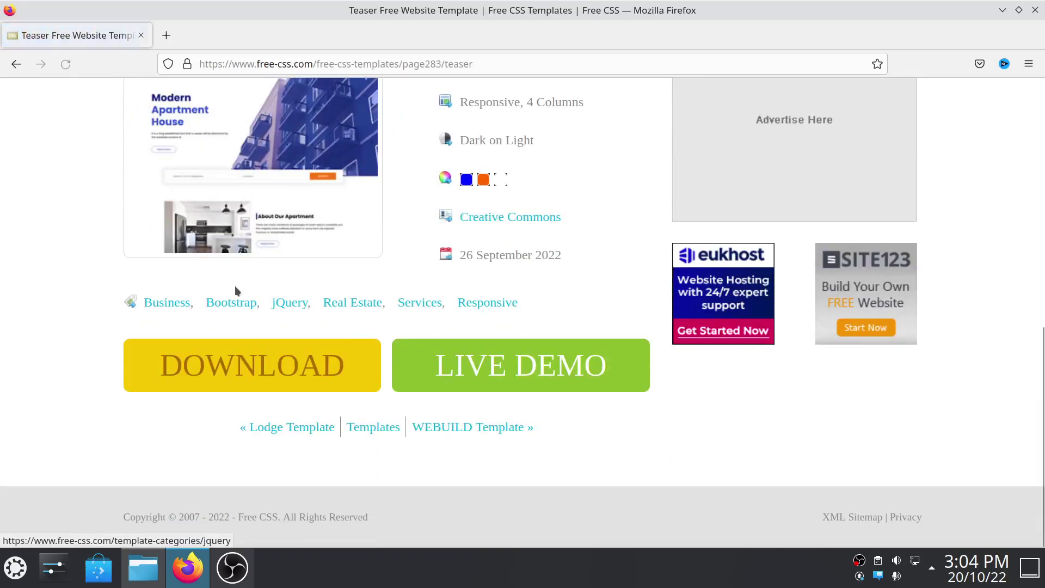
click(247, 375)
scroll(781, 216, up, 3)
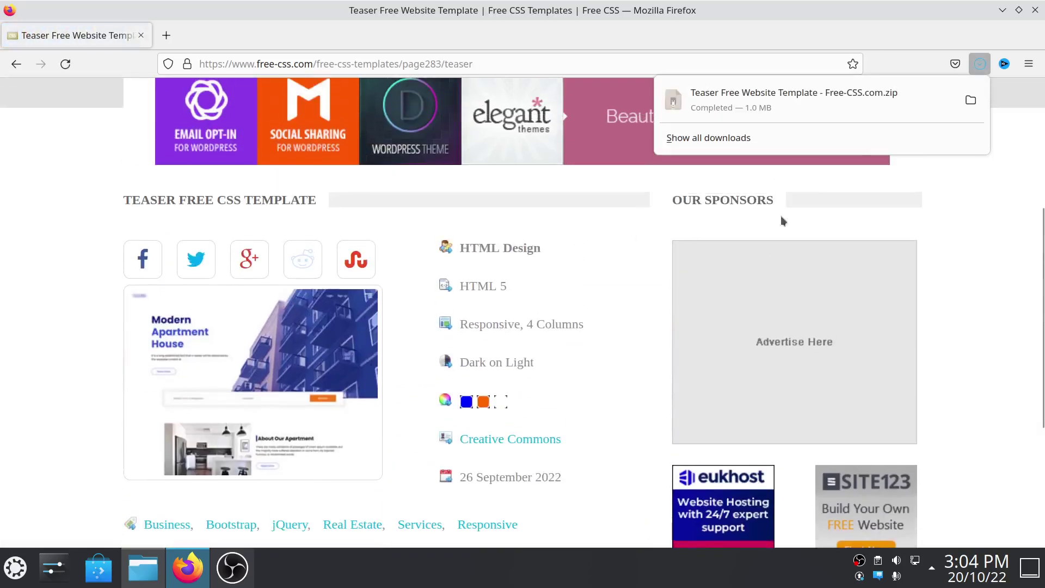
mouse_move(816, 99)
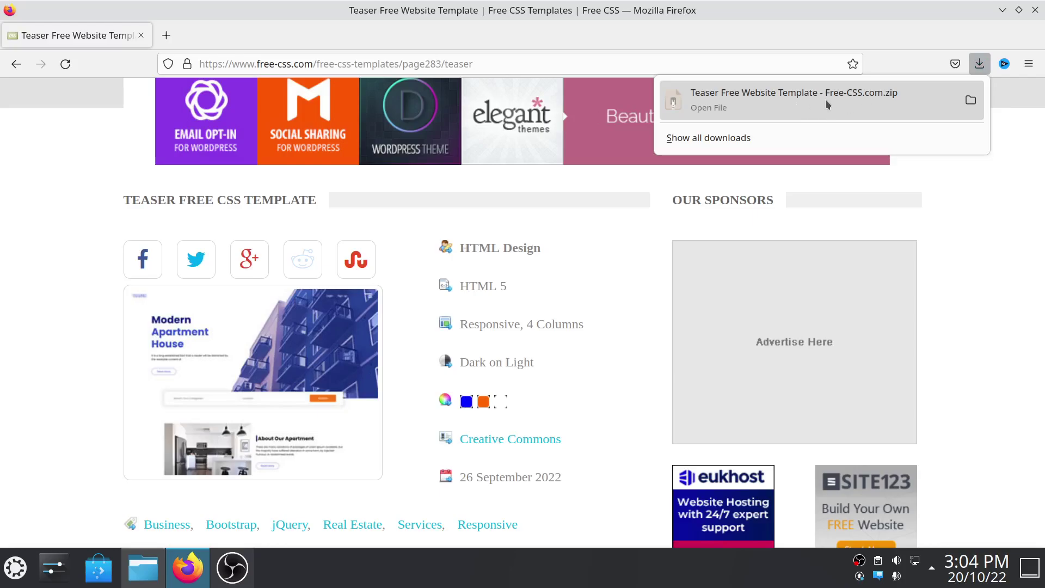
click(838, 99)
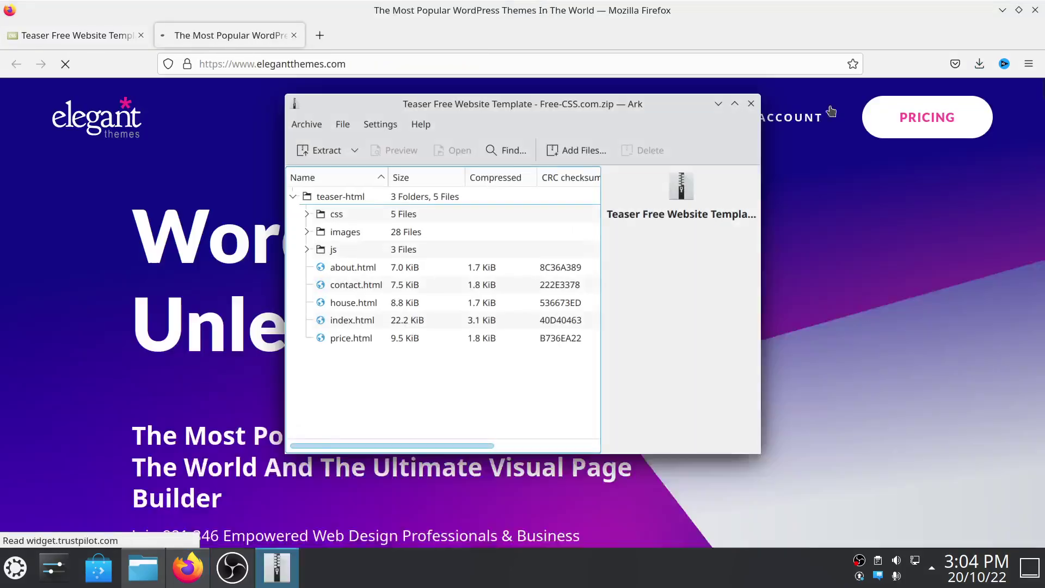
- Extract all teaser-html archive items into Desktop/Nginx and close Ark
drag(385, 385, 383, 213)
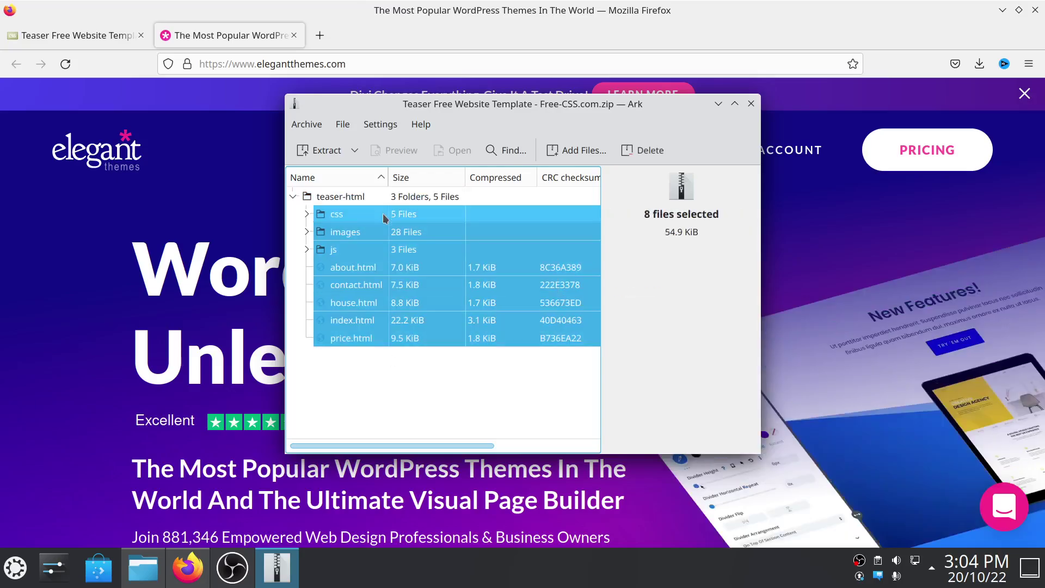
click(318, 150)
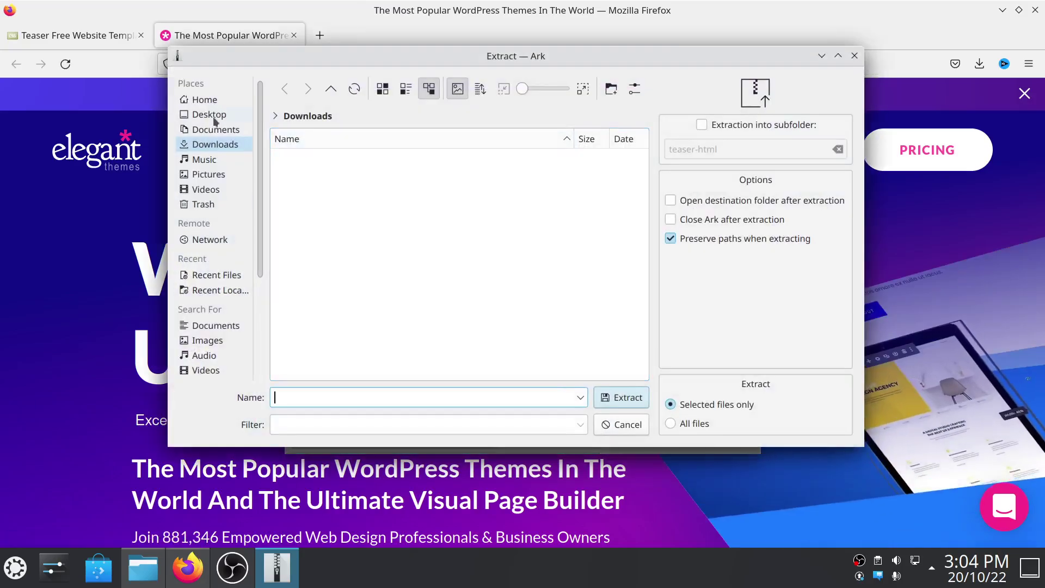
click(224, 115)
click(368, 156)
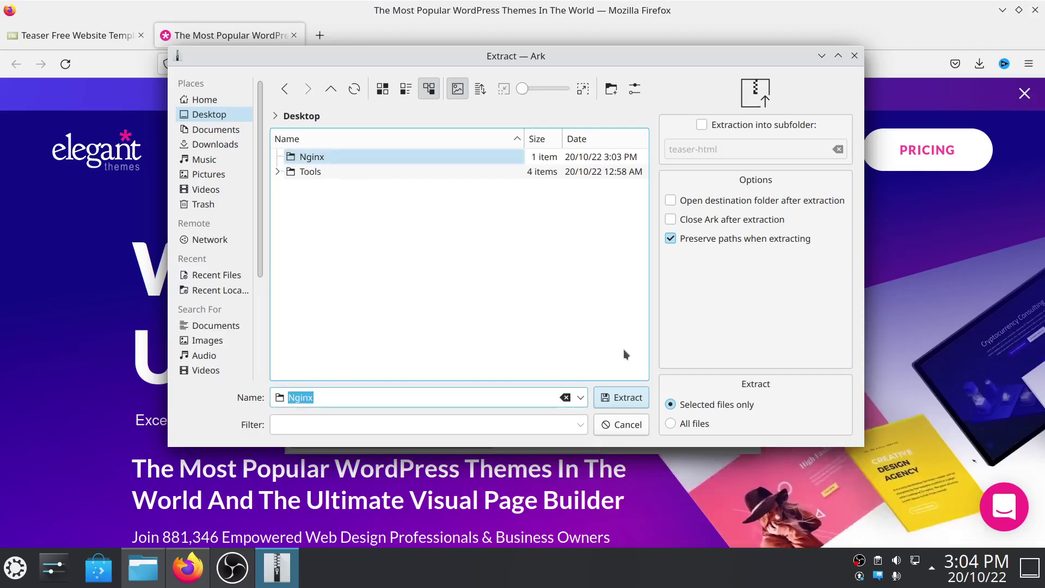
click(619, 397)
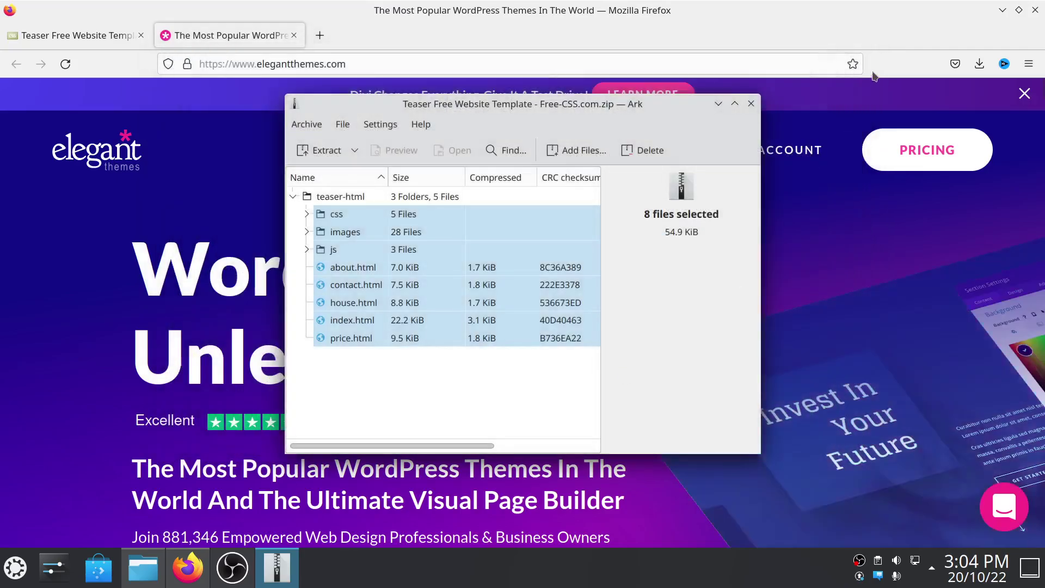
click(750, 104)
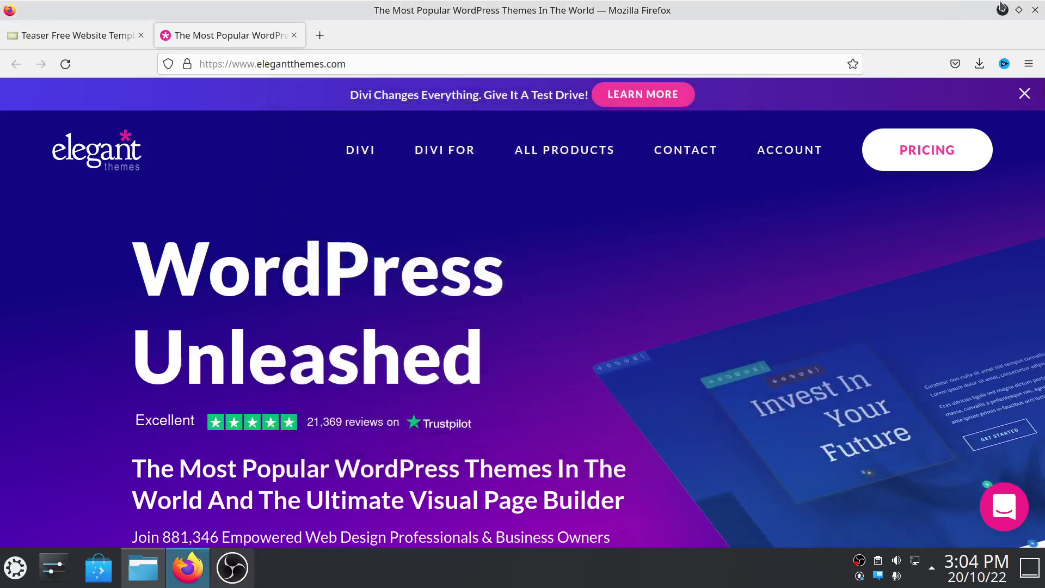
key(alt+Tab)
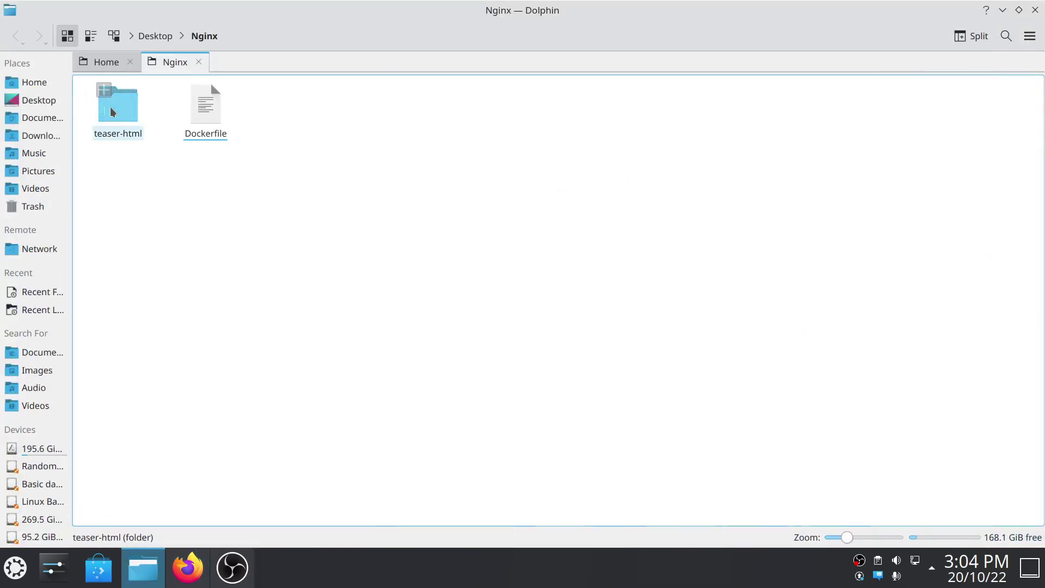
- Copy the teaser-html contents and try pasting, cancelling the overwrite conflict
double_click(116, 115)
drag(114, 195, 742, 90)
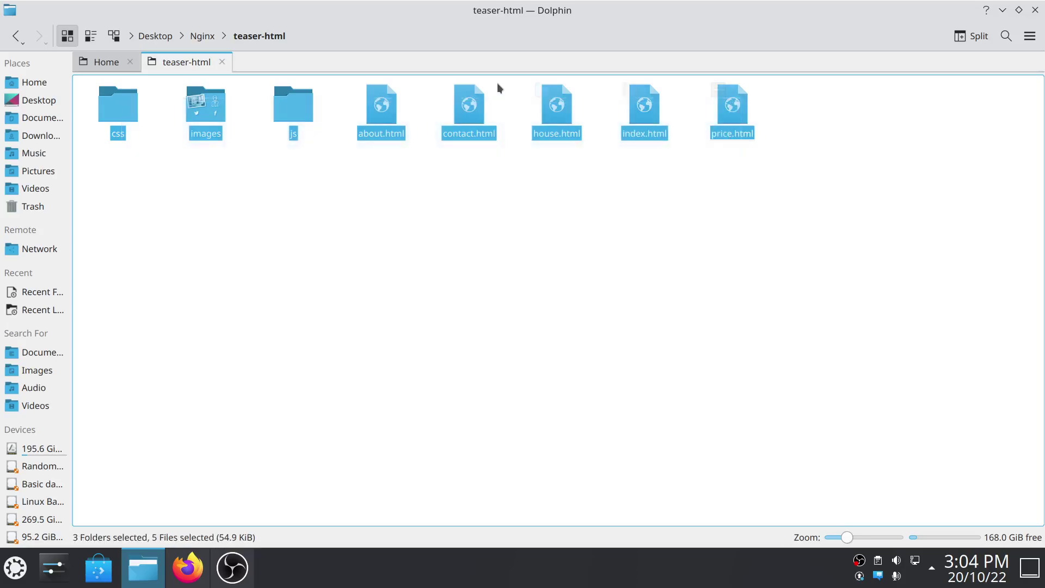
click(106, 62)
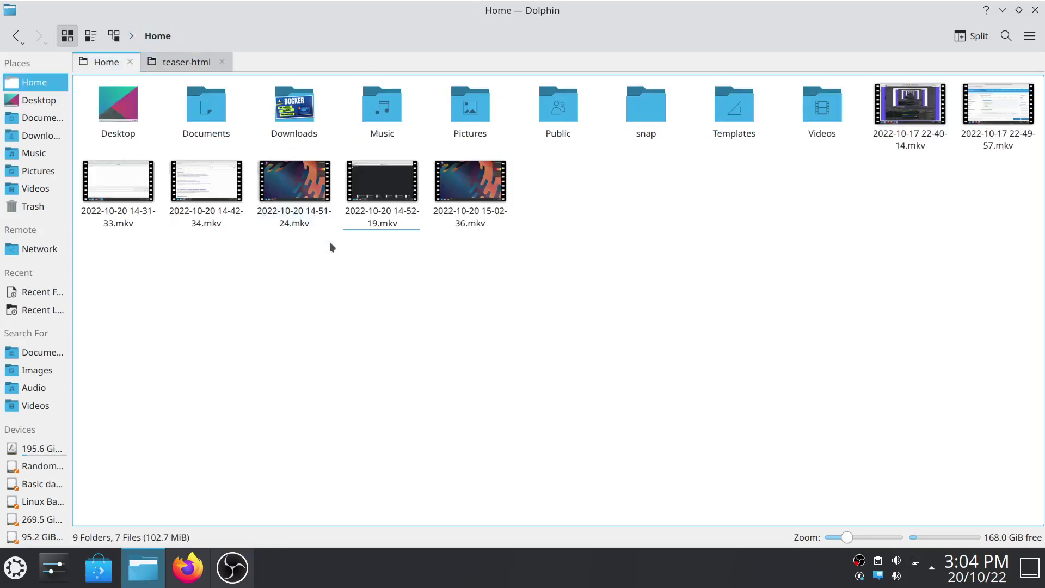
click(169, 62)
click(445, 215)
key(ctrl+v)
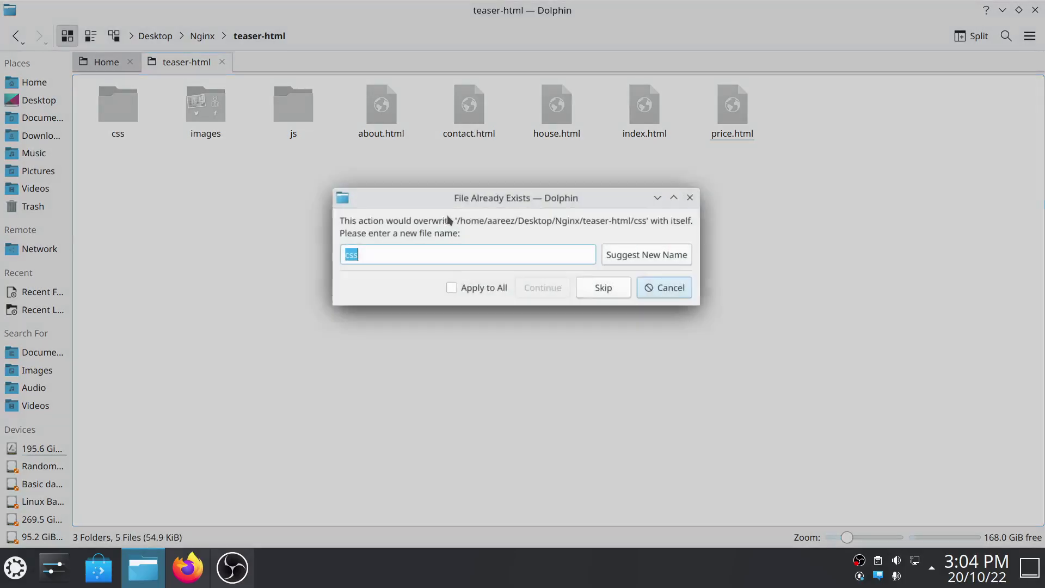
click(604, 288)
- Paste the template's three folders and five files directly into the Nginx folder
drag(585, 309, 529, 204)
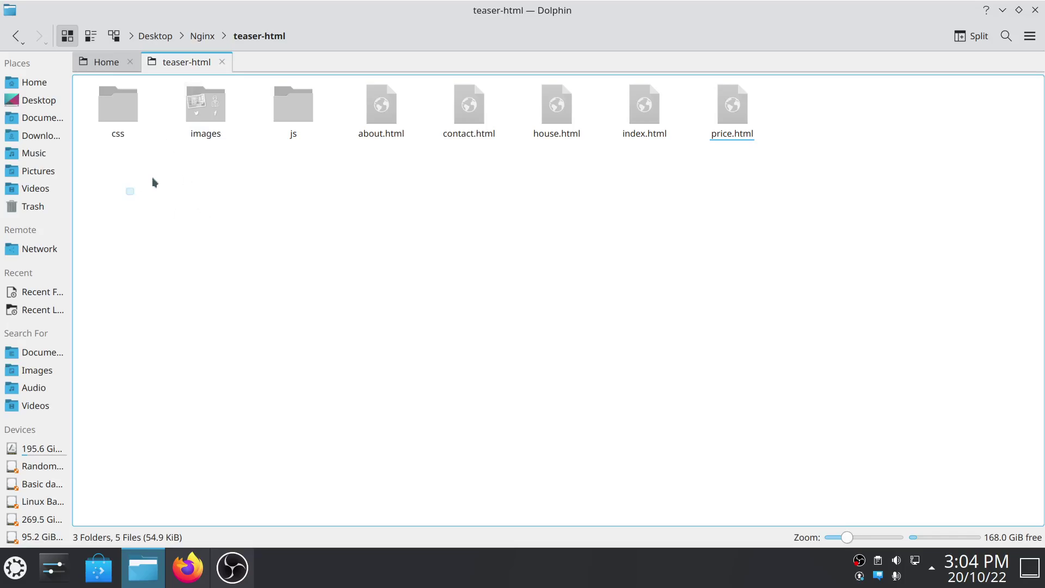
drag(127, 191, 766, 125)
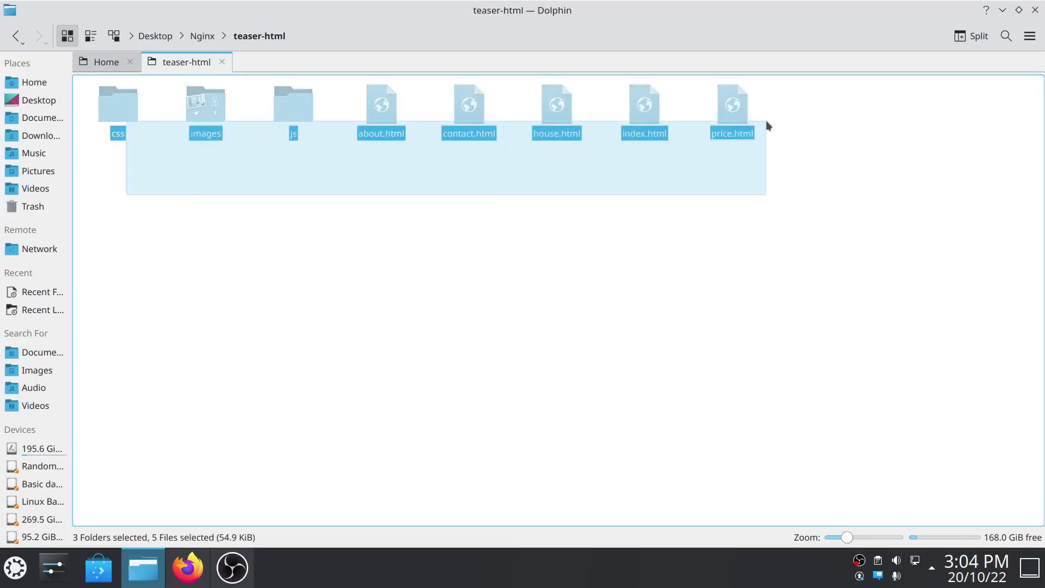
click(16, 36)
key(ctrl+v)
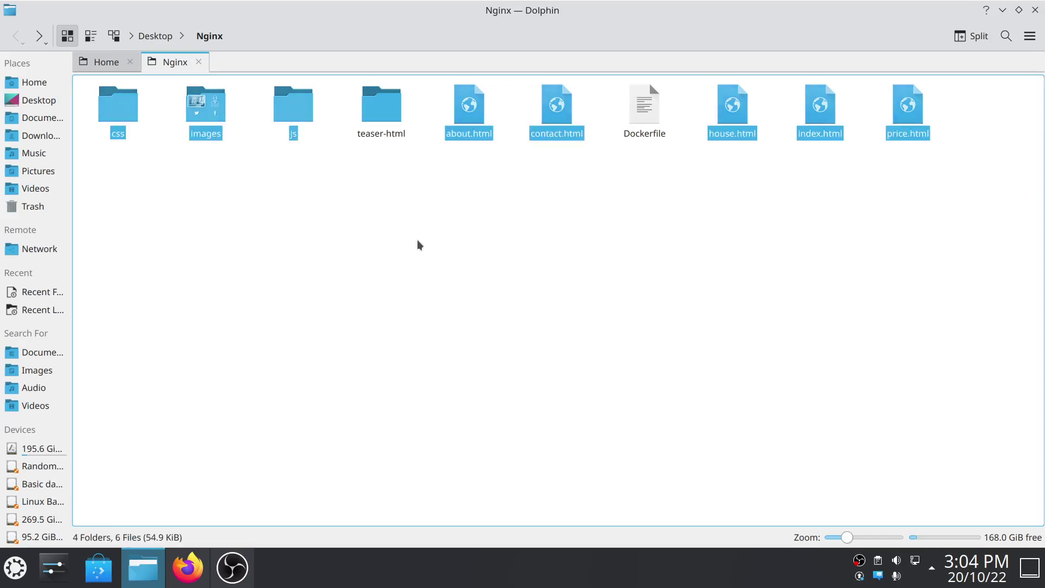
click(320, 198)
- Permanently delete the teaser-html folder and open a terminal in Nginx
click(394, 125)
key(F2)
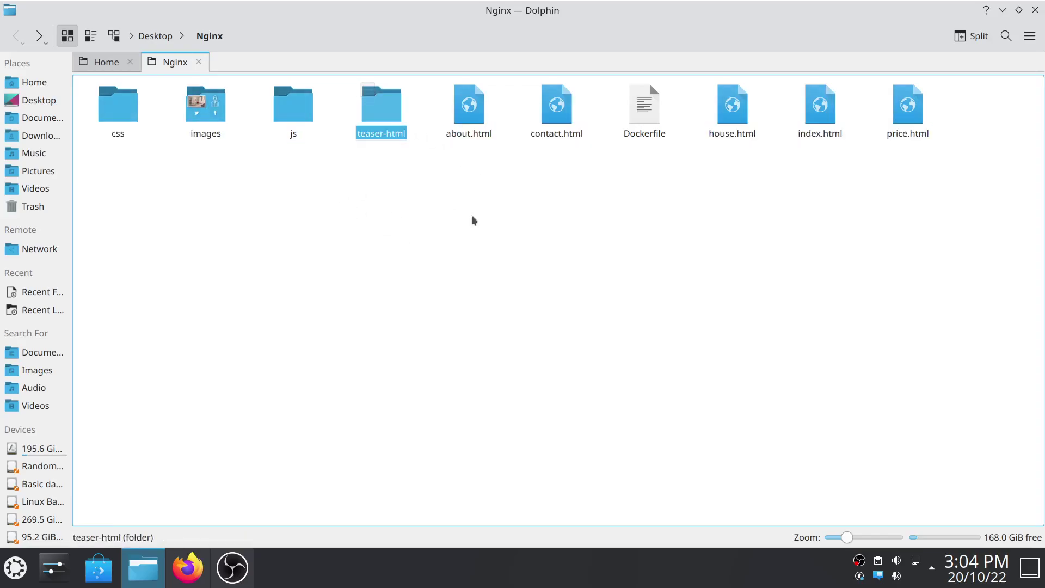
key(shift+Delete)
key(Return)
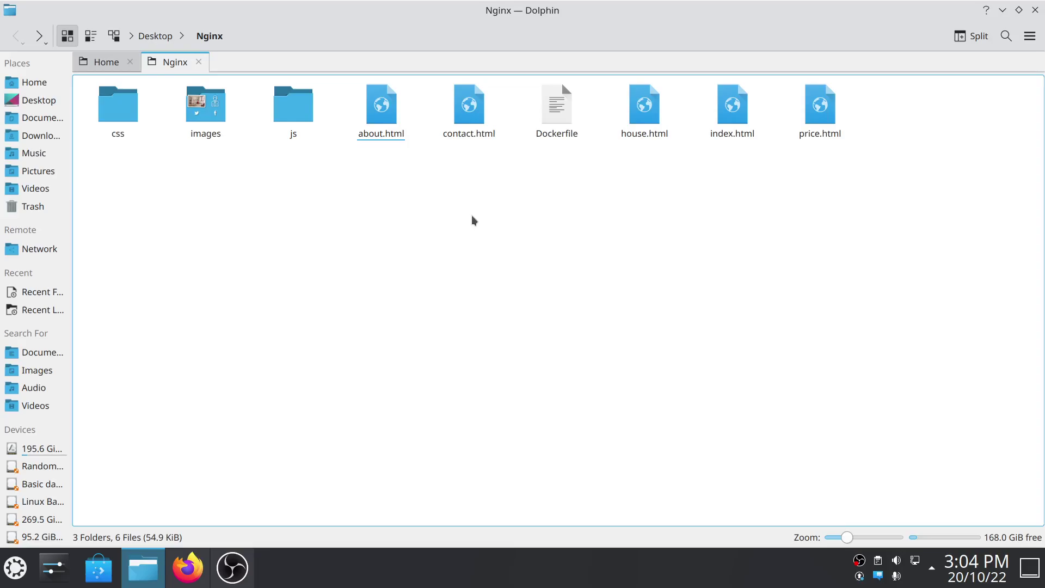
right_click(473, 219)
click(545, 348)
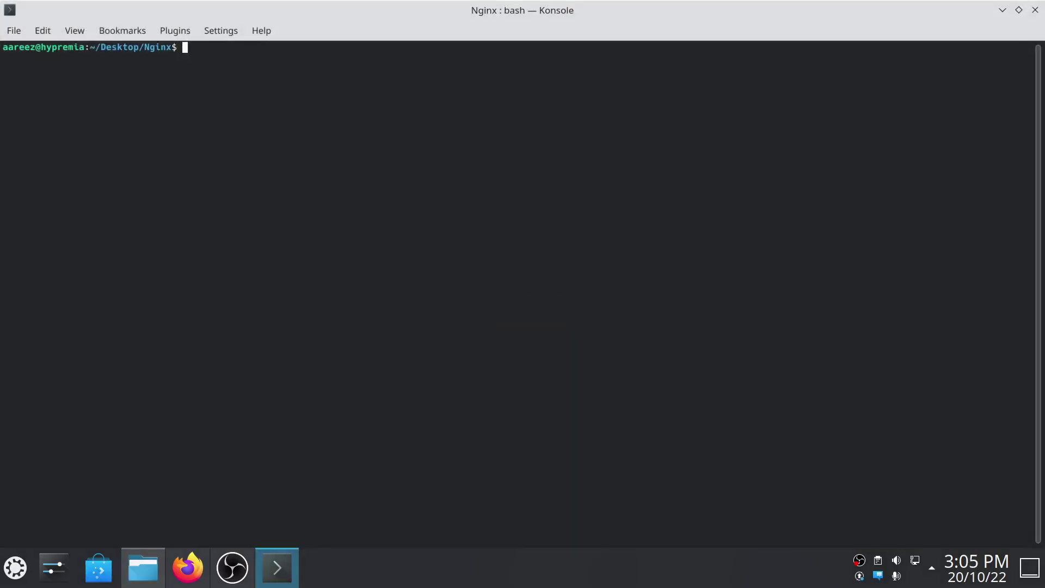
- Enlarge the Konsole text and enter the command 'sudo docker build -t my_website .'
key(ctrl+plus)
key(ctrl+plus)
key(ctrl+plus)
key(ctrl+plus)
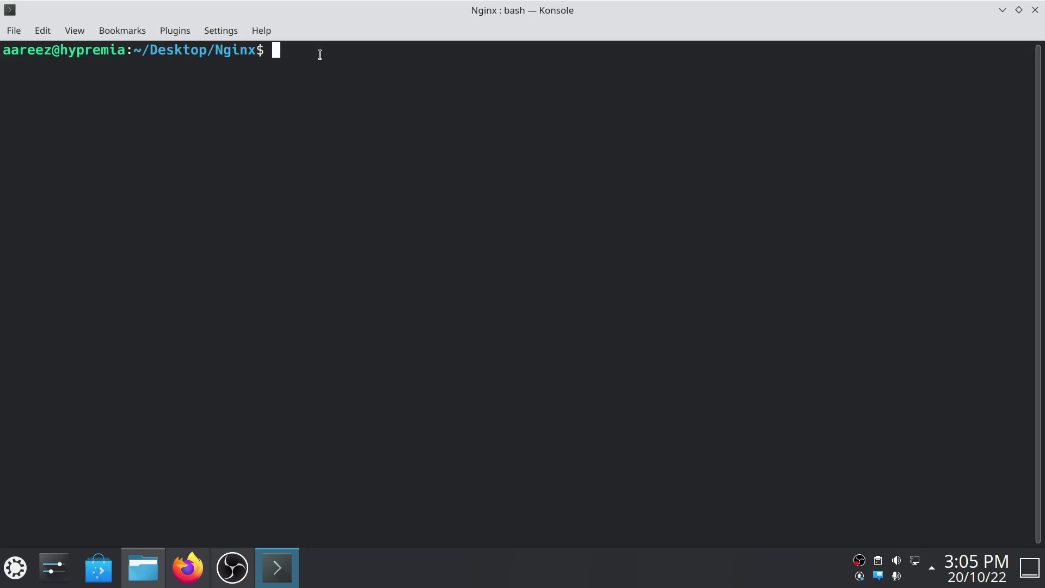
text(sudo )
text(docker build )
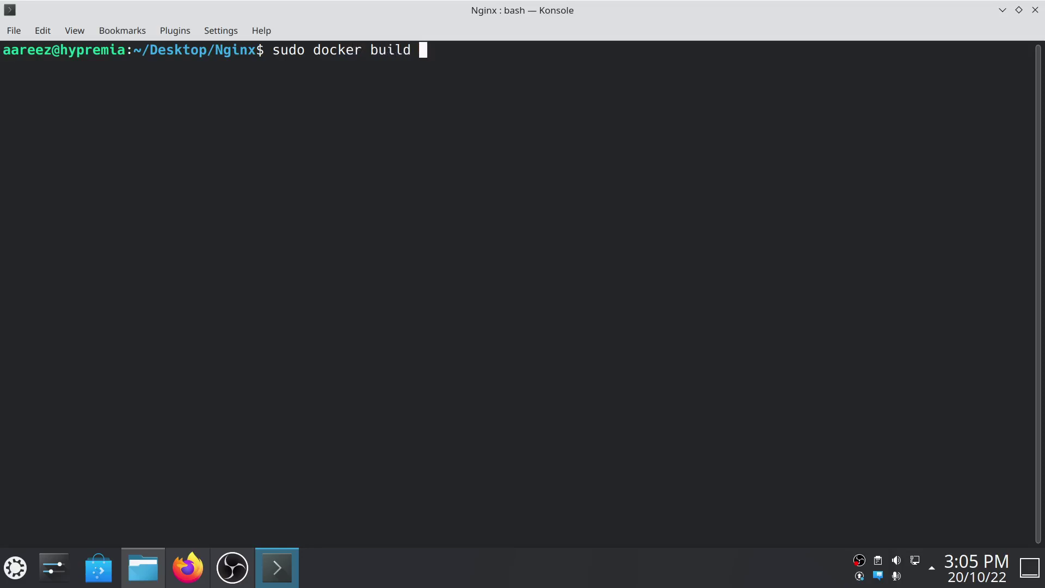
text(-t)
text(my)_)
key(BackSpace)
key(BackSpace)
text(_website)
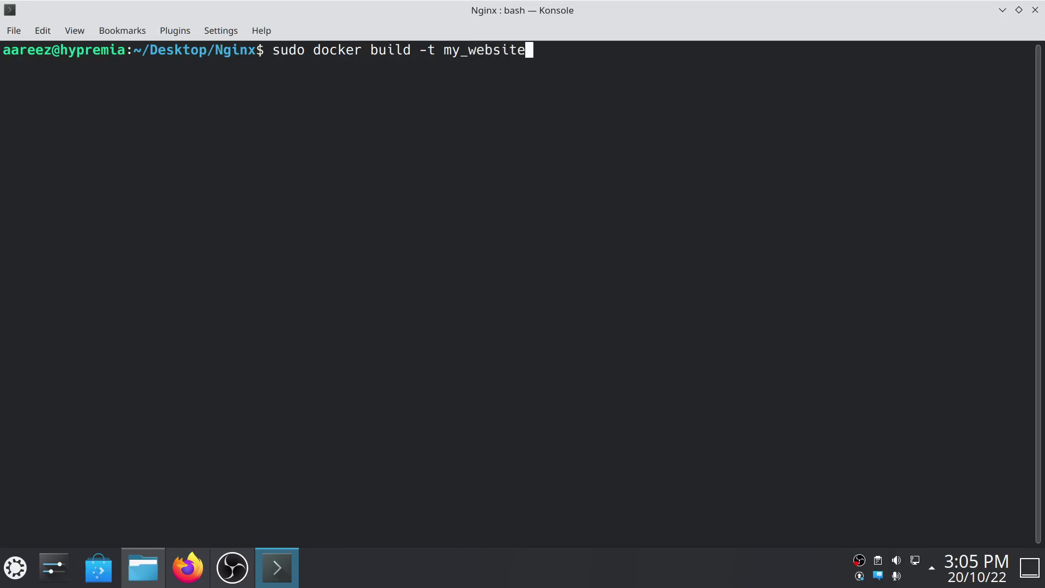
text( .)
double_click(511, 49)
click(556, 51)
- Build my_website with the sudo password, run 'sudo docker ps', and start 'sudo docker images'
key(Return)
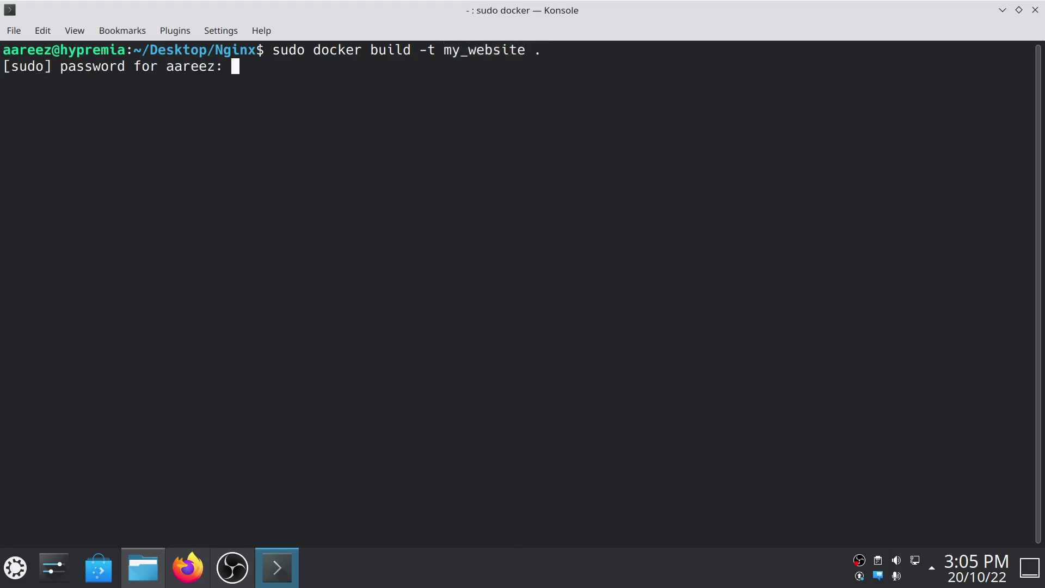
key(Return)
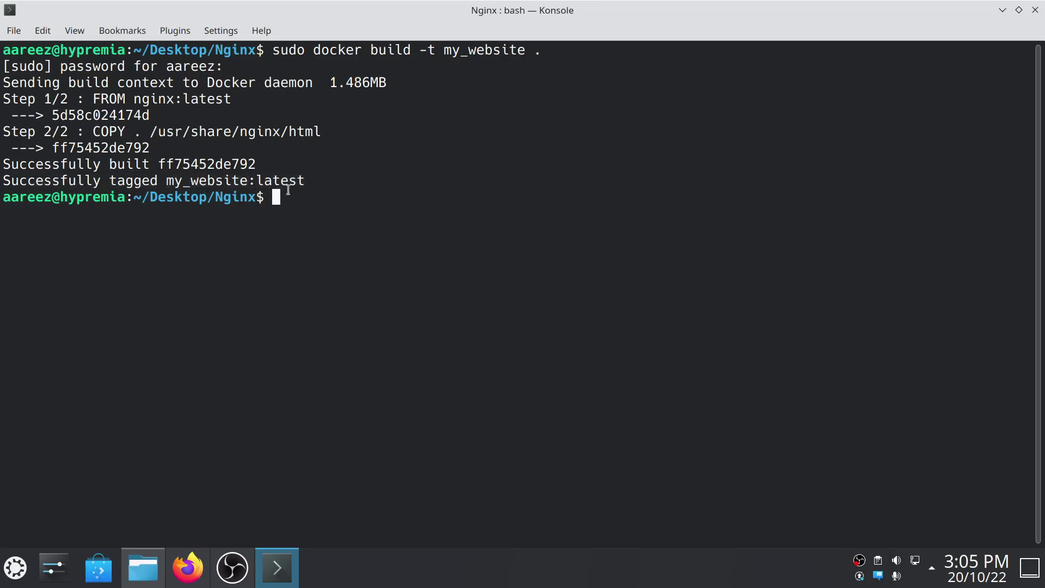
text(s)
text(udo docker p)
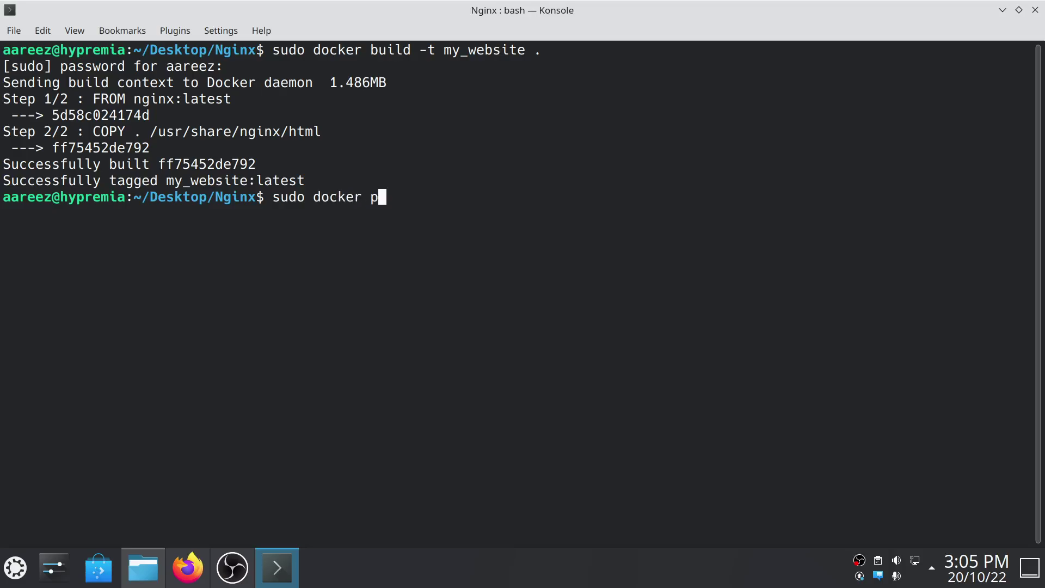
text(s)
key(Return)
key(Up)
key(BackSpace)
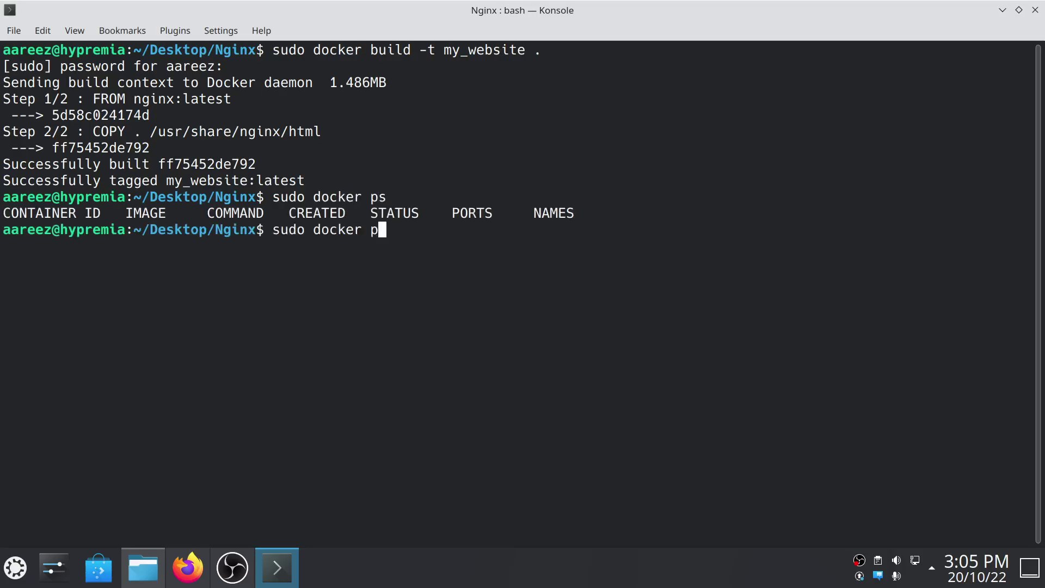
key(BackSpace)
text(images)
- List Docker images, then type 'sudo docker run --name my_container -p 27016:80 my_website', correcting 90 to 80
key(Return)
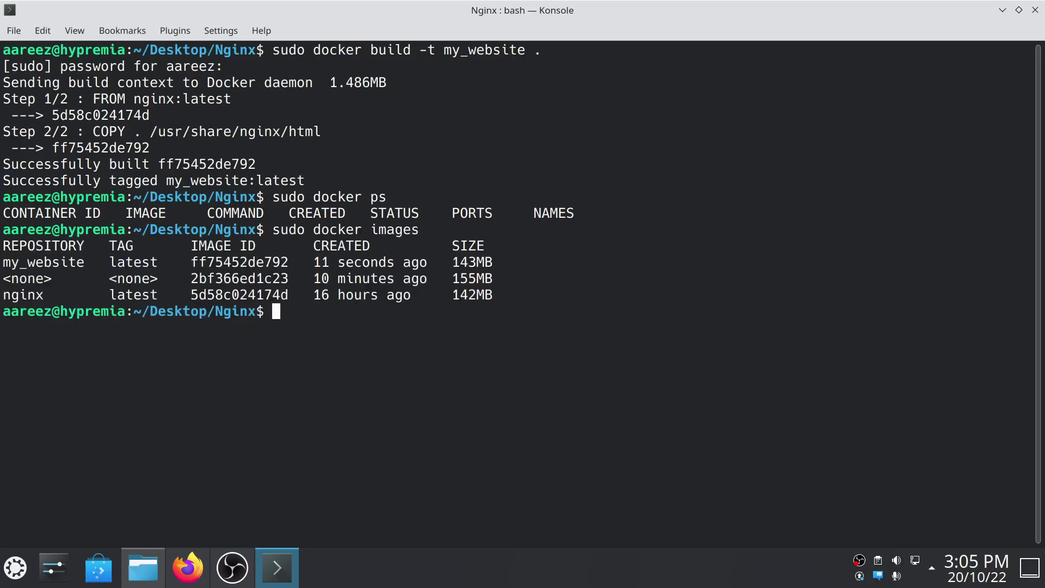
triple_click(68, 268)
click(79, 260)
text(sudo d)
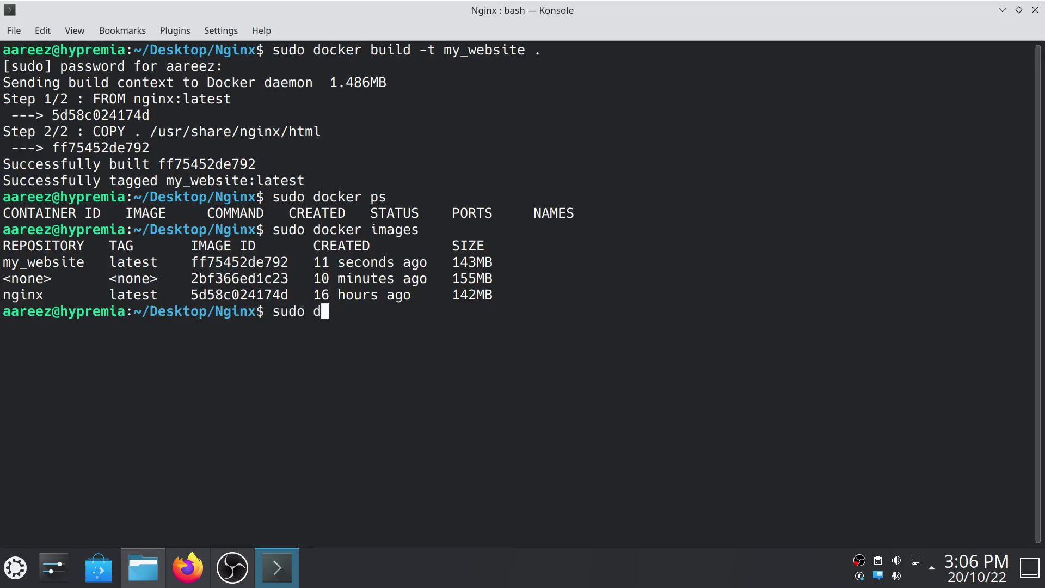
text(ocker run )
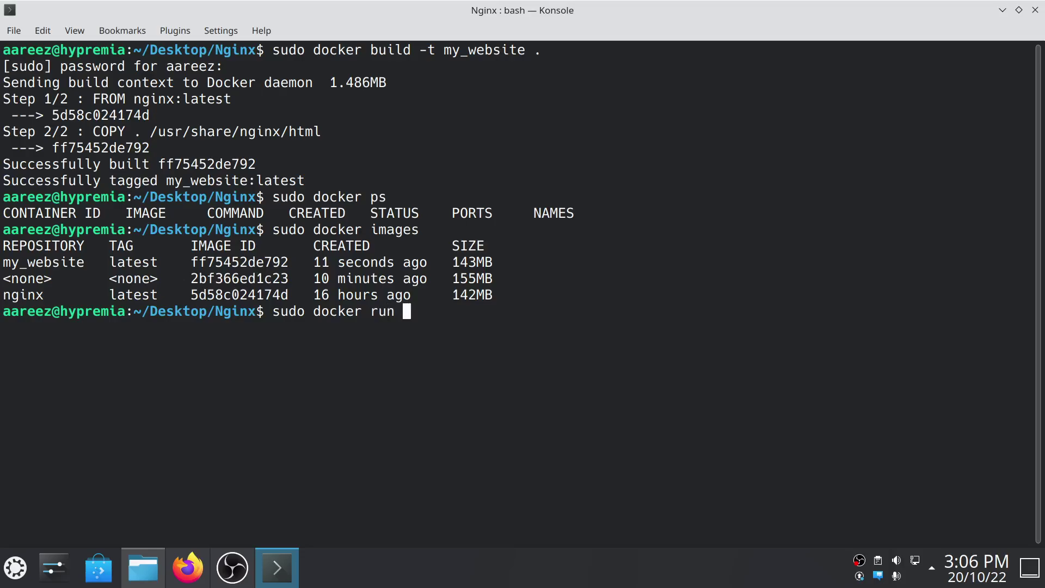
text(--name )
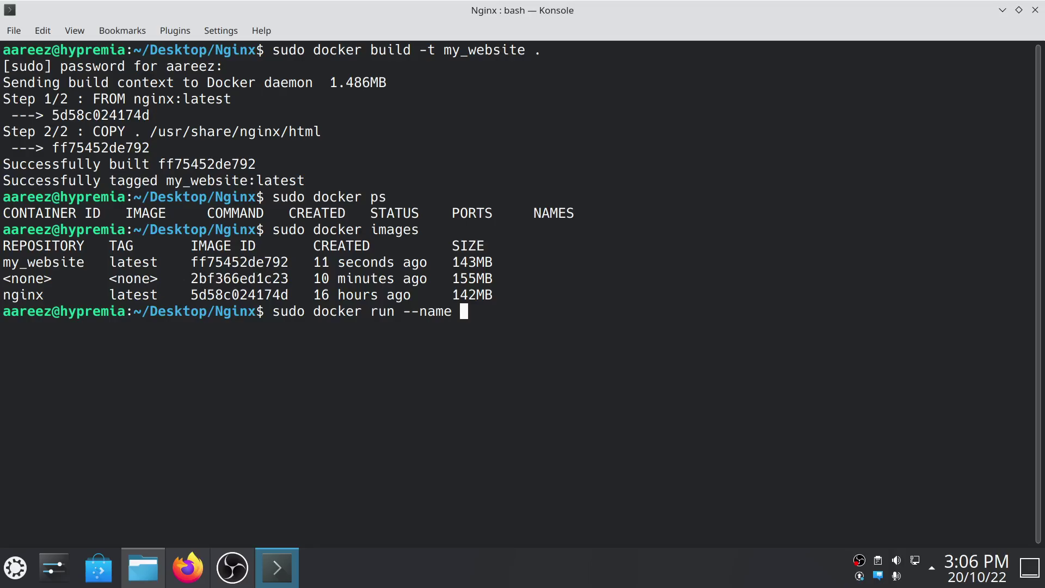
text(my)
text(_containe)
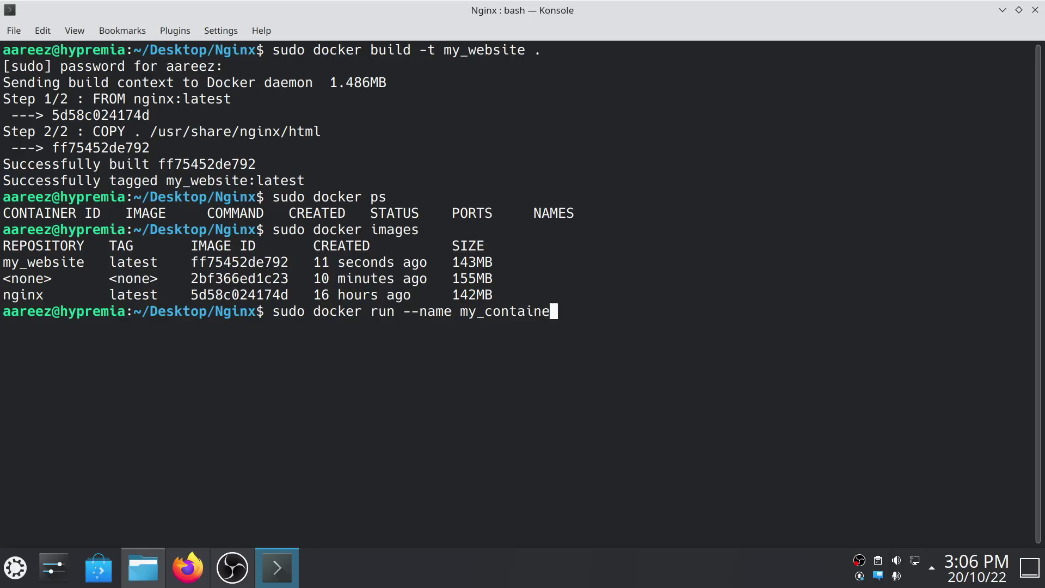
text(r -)
text(p)
text( 75)
key(BackSpace)
key(BackSpace)
text(27)
text(016:)
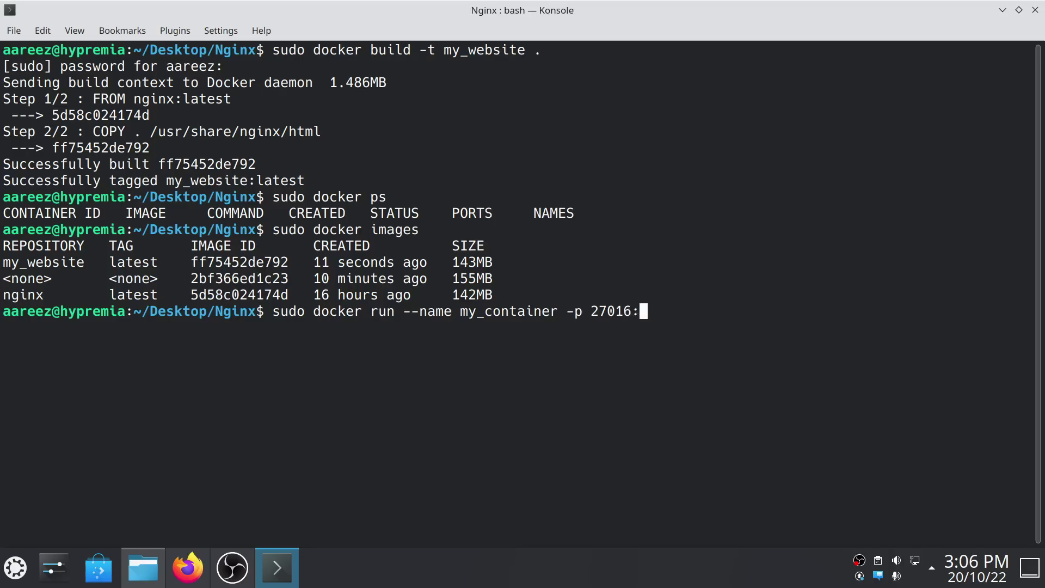
text(90)
key(BackSpace)
key(BackSpace)
text(8)
text(0)
key(Left)
key(Right)
- Highlight the 27016:80 port mapping and the my_website image row for reference
double_click(607, 315)
click(606, 315)
double_click(606, 312)
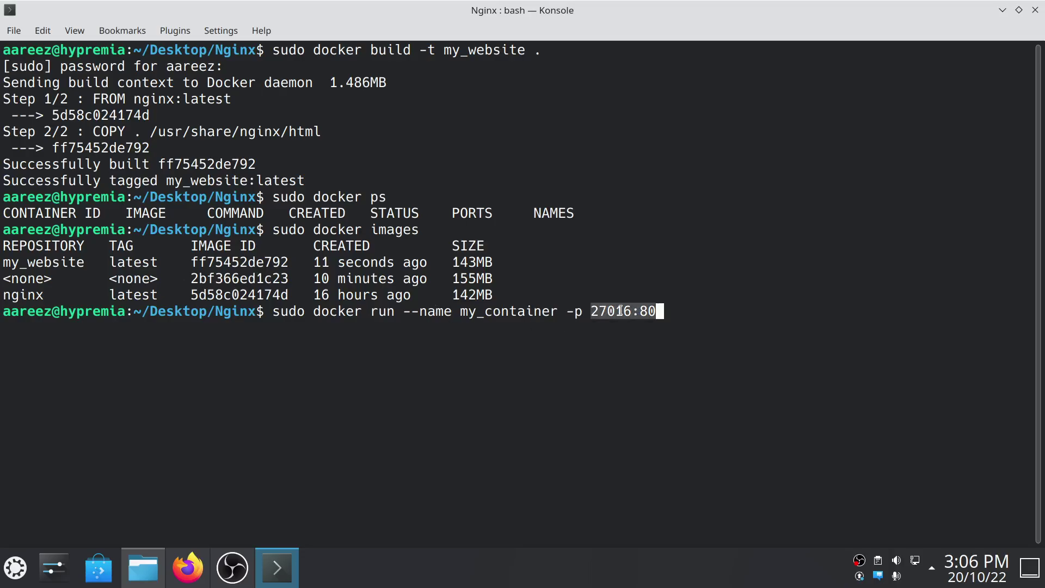
click(606, 312)
double_click(634, 311)
click(609, 311)
drag(599, 311, 653, 311)
click(648, 312)
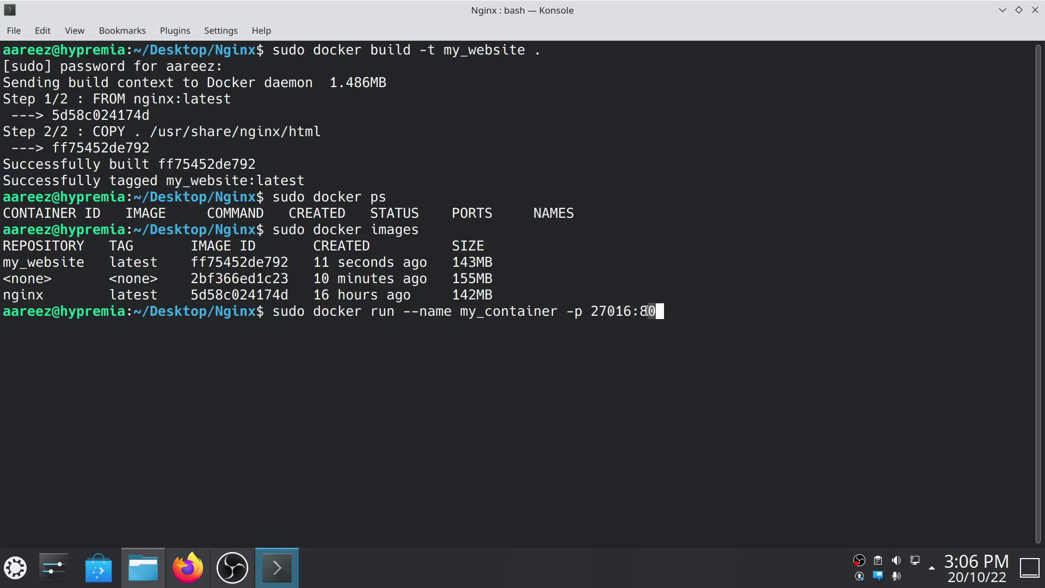
click(701, 313)
text(my)
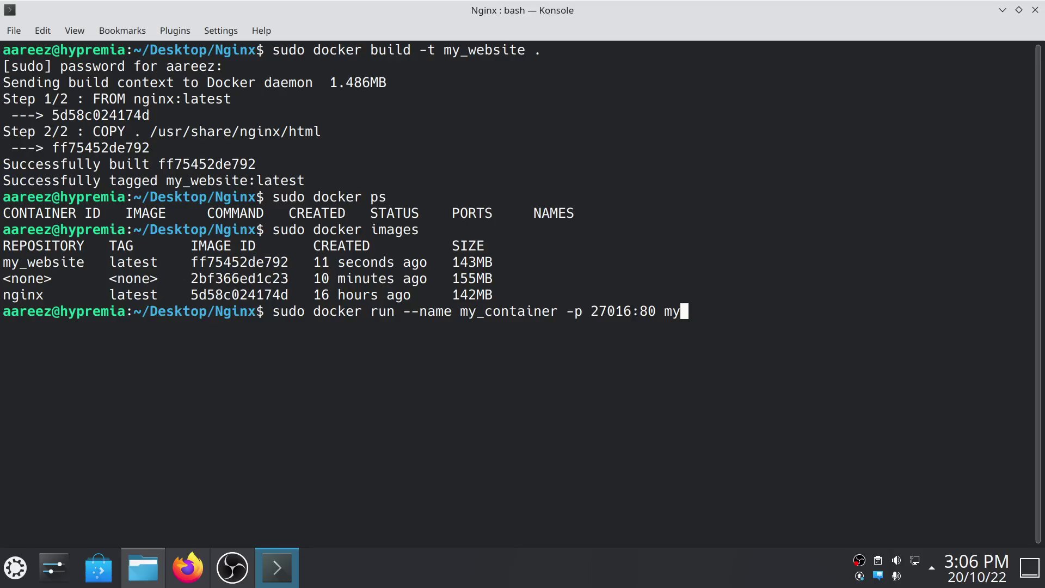
text(_web)
text(site)
triple_click(78, 269)
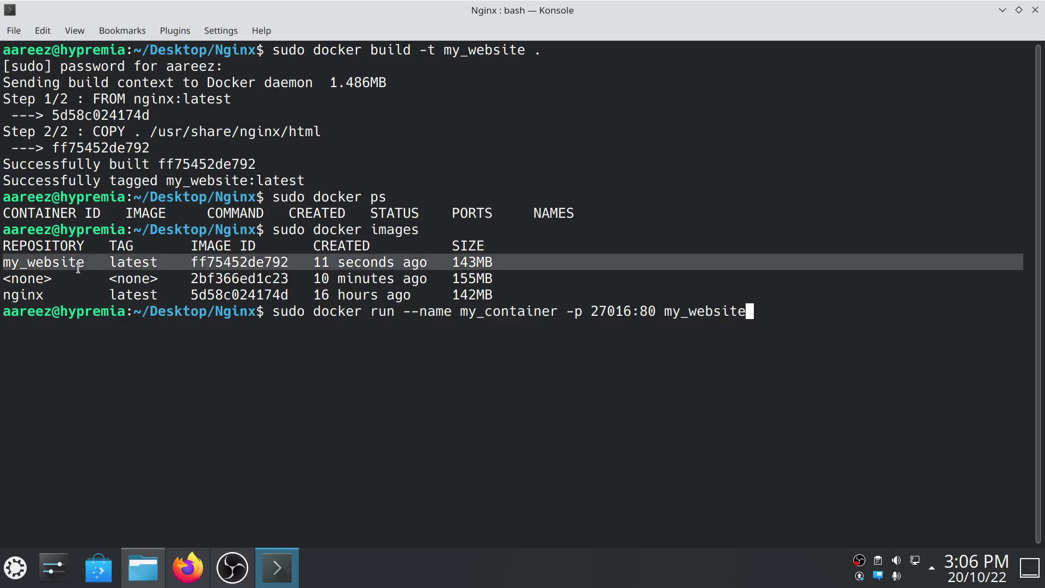
click(484, 314)
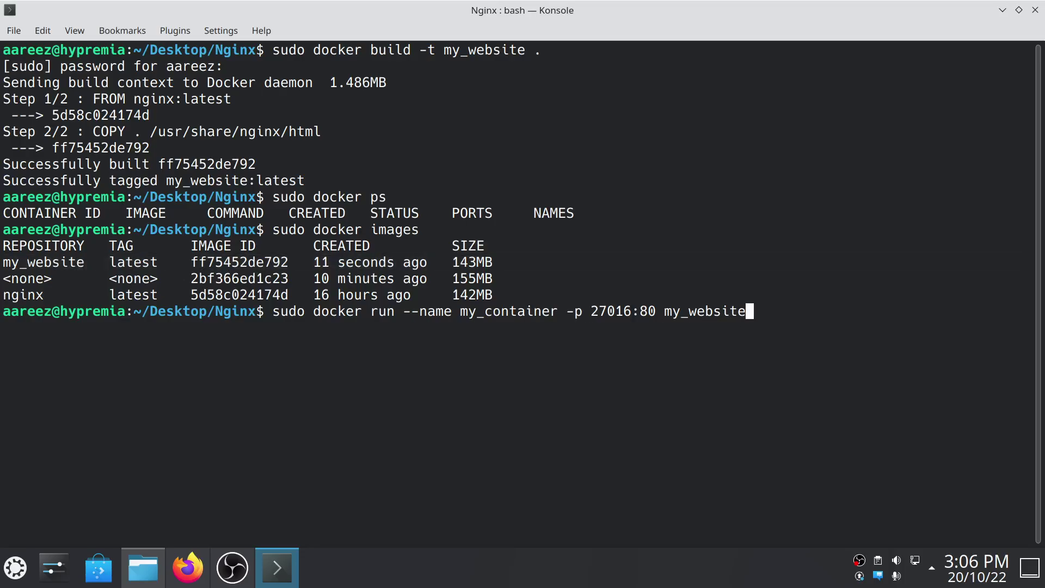
- Run the docker command to start my_container, then select the run line showing port 27016
key(Return)
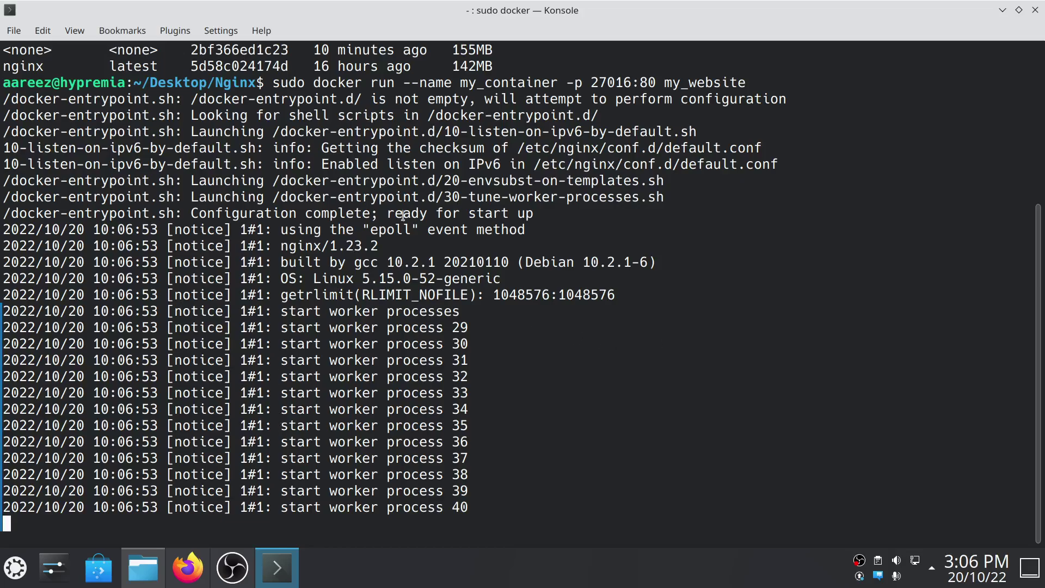
scroll(412, 286, up, 2)
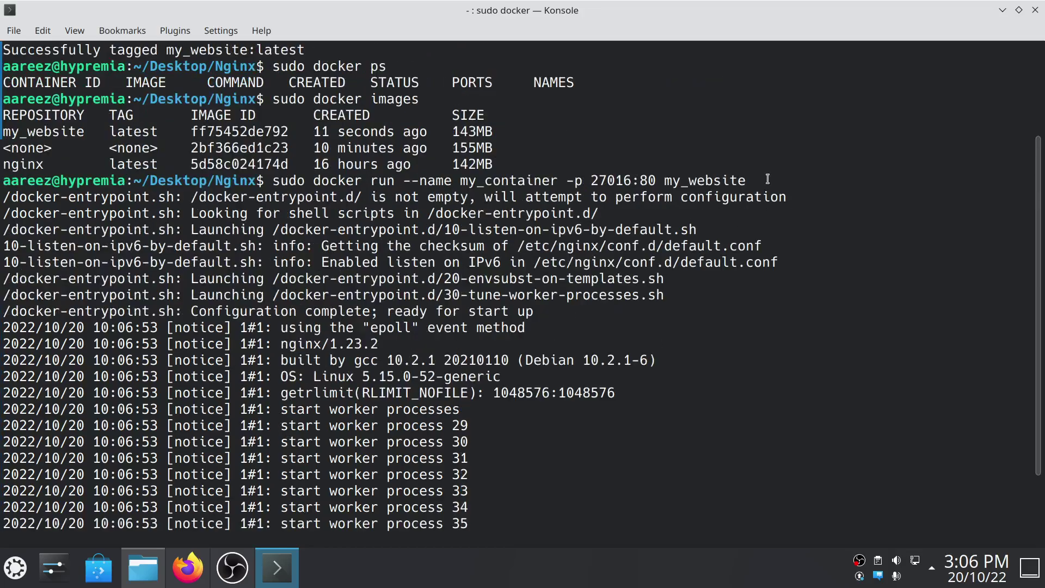
triple_click(624, 179)
- In Firefox, load 0.0.0.0:27016, fixing the autofilled address, to view the Teaser site
click(188, 568)
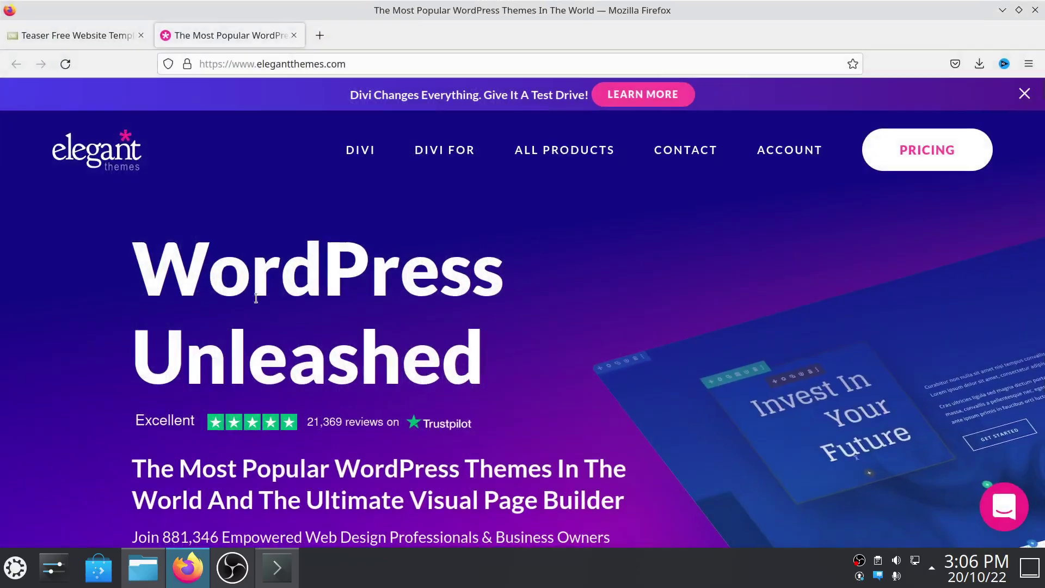
click(297, 65)
text(0)
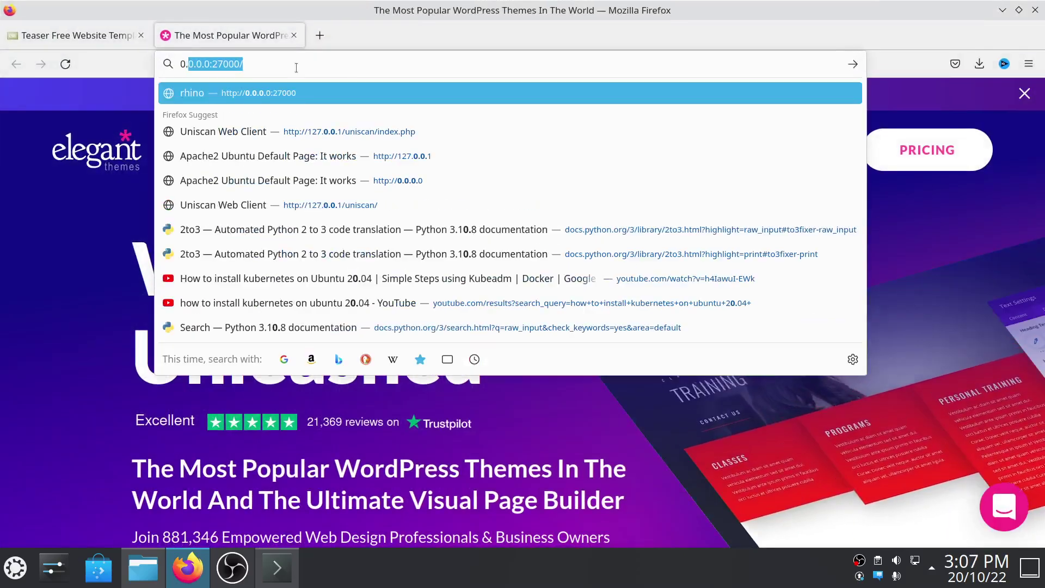
text(.0.0.0)
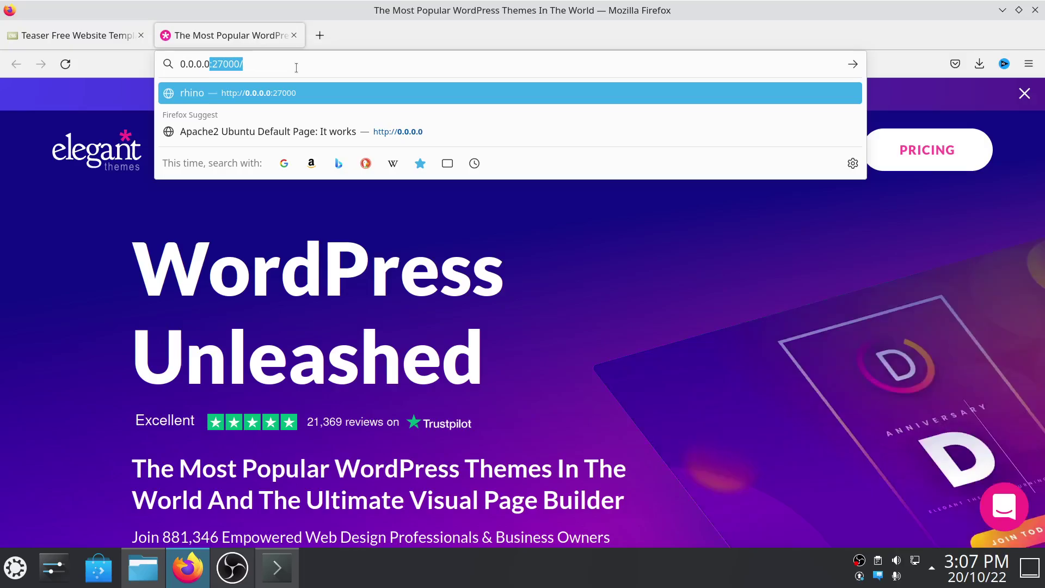
key(End)
key(BackSpace)
key(BackSpace)
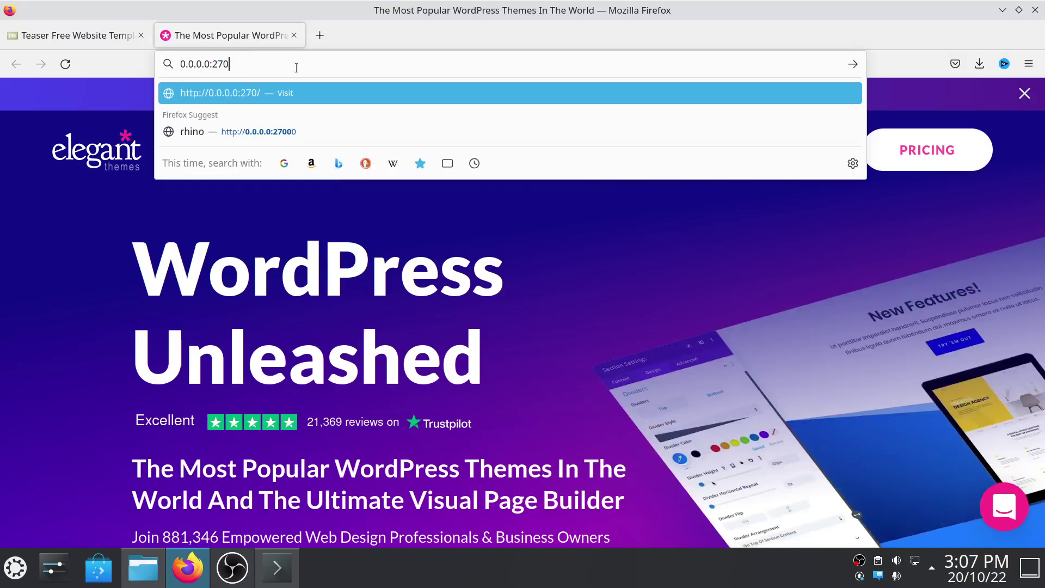
text(16)
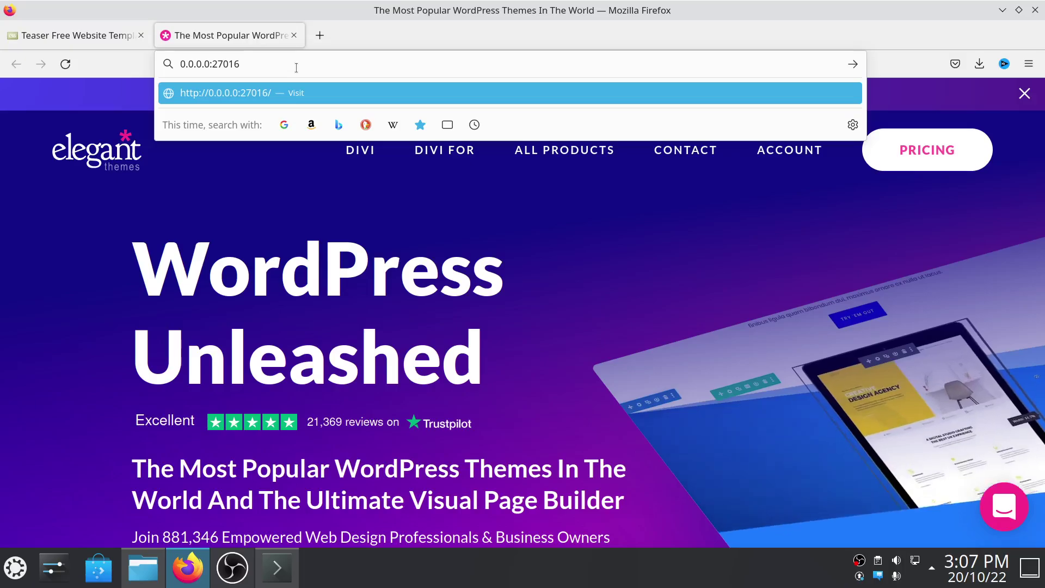
key(Return)
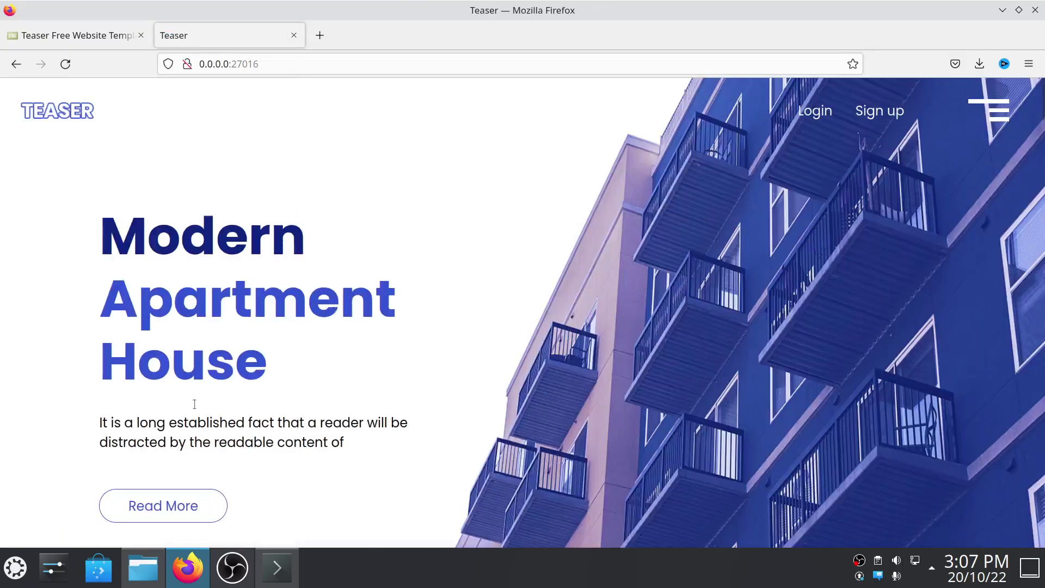
scroll(555, 310, down, 5)
scroll(556, 310, down, 5)
scroll(530, 322, down, 3)
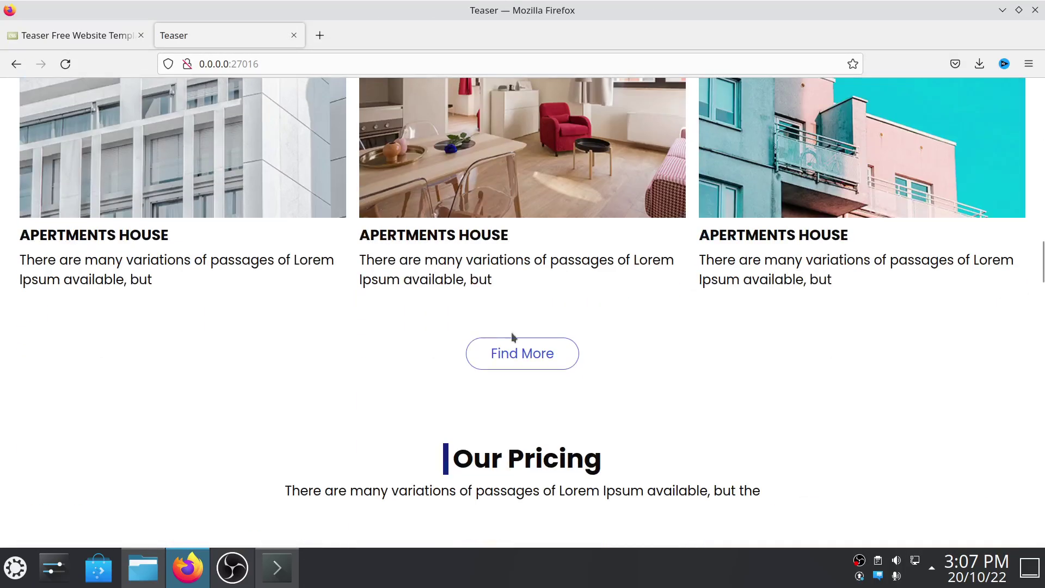
scroll(510, 332, up, 3)
scroll(466, 351, up, 10)
scroll(367, 376, down, 5)
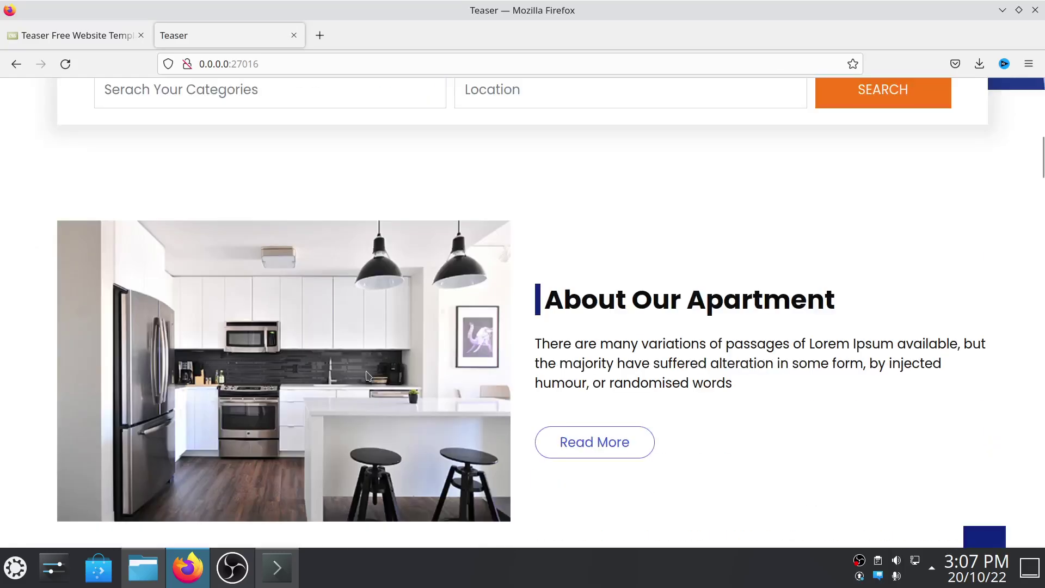
scroll(367, 375, down, 5)
scroll(367, 375, down, 5)
scroll(364, 374, up, 3)
scroll(364, 373, down, 3)
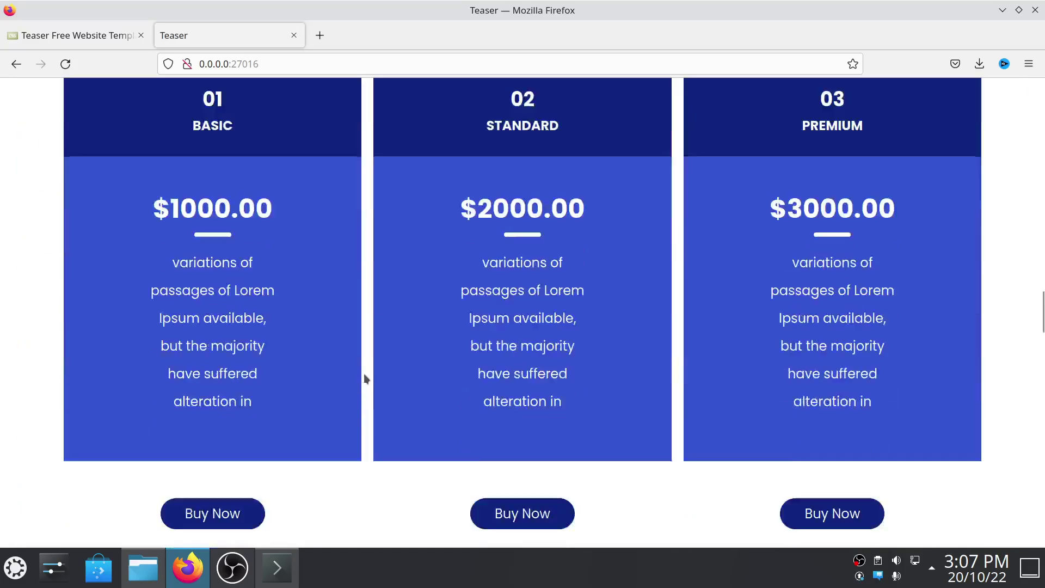
scroll(364, 373, down, 5)
scroll(364, 378, down, 3)
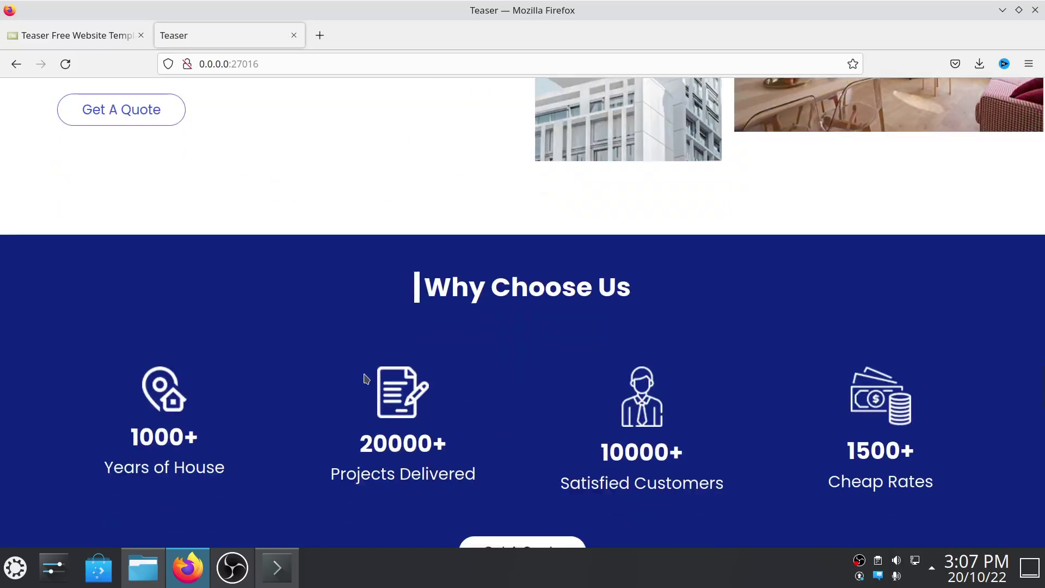
scroll(364, 379, down, 5)
scroll(364, 378, down, 5)
scroll(364, 376, down, 5)
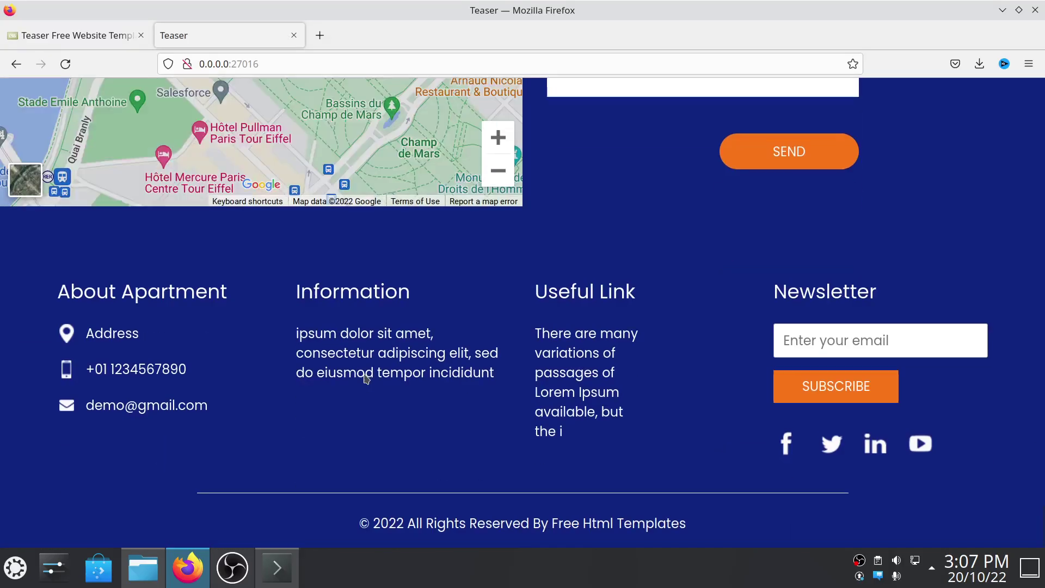